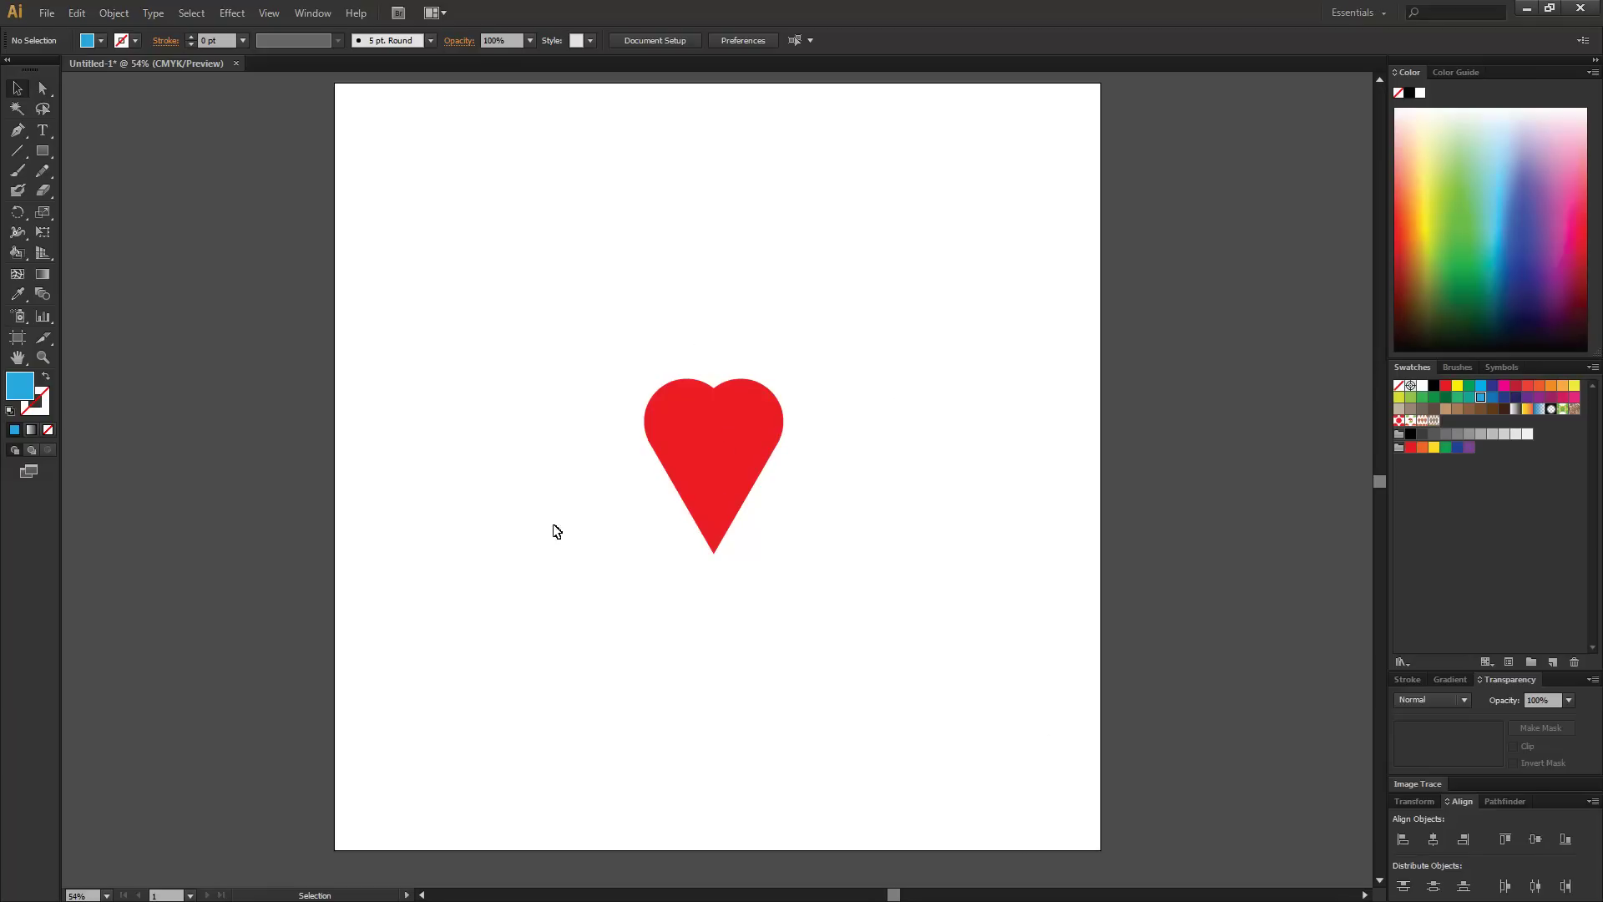
Step: Marquee-select the red heart's two circles and triangle as one group
drag(865, 631, 591, 347)
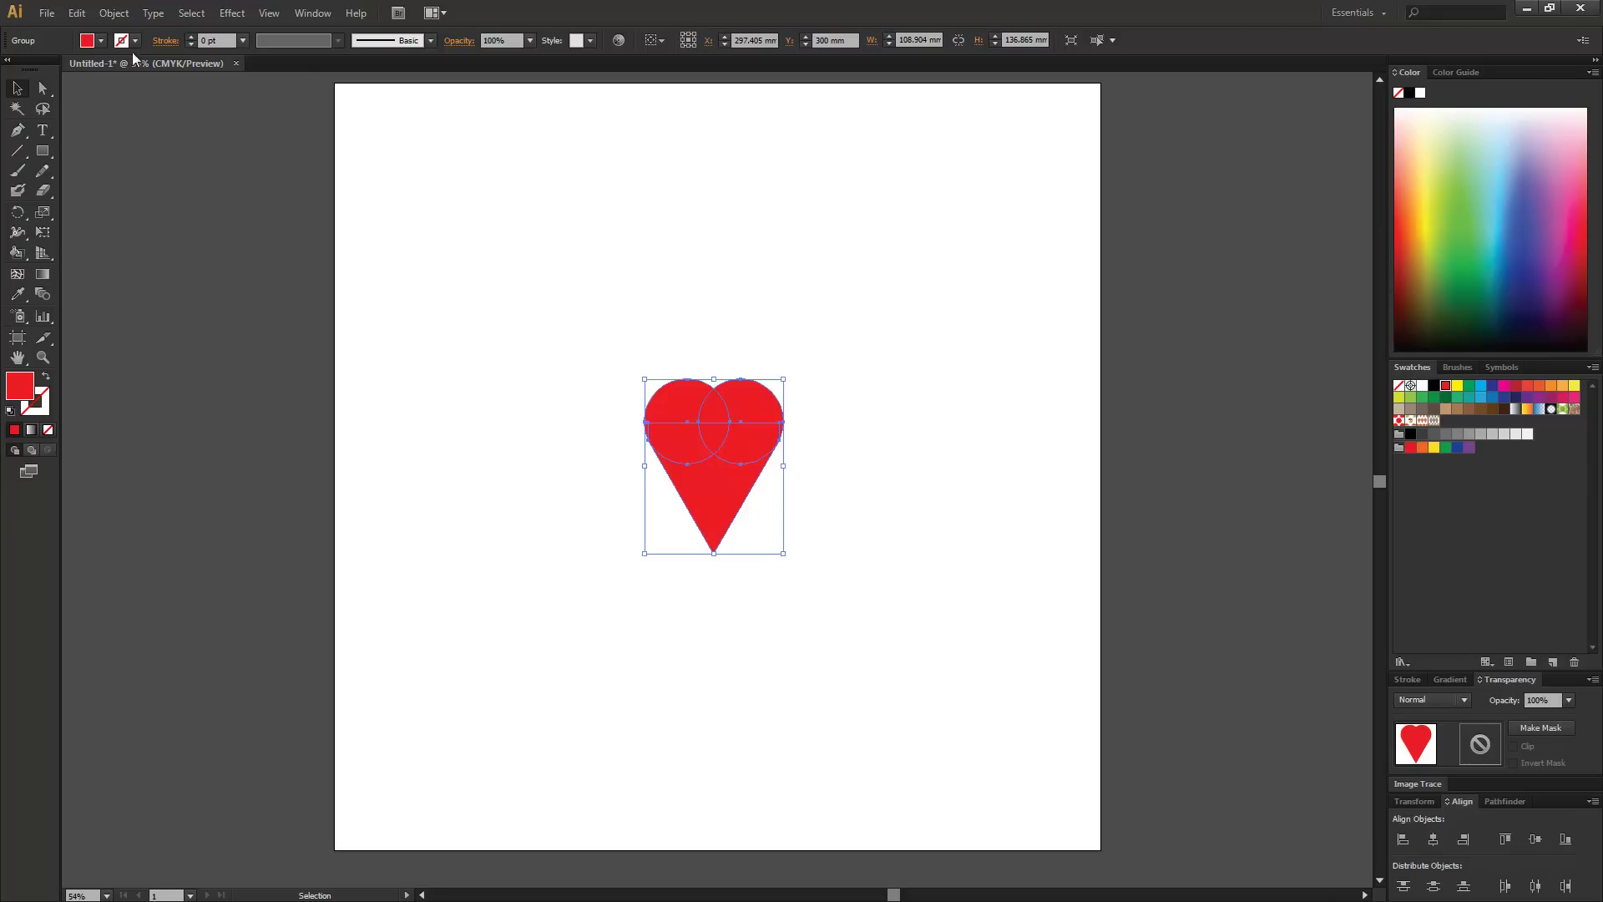
Step: Make a pattern from the heart with Object > Pattern > Make, accepting the notice
click(114, 14)
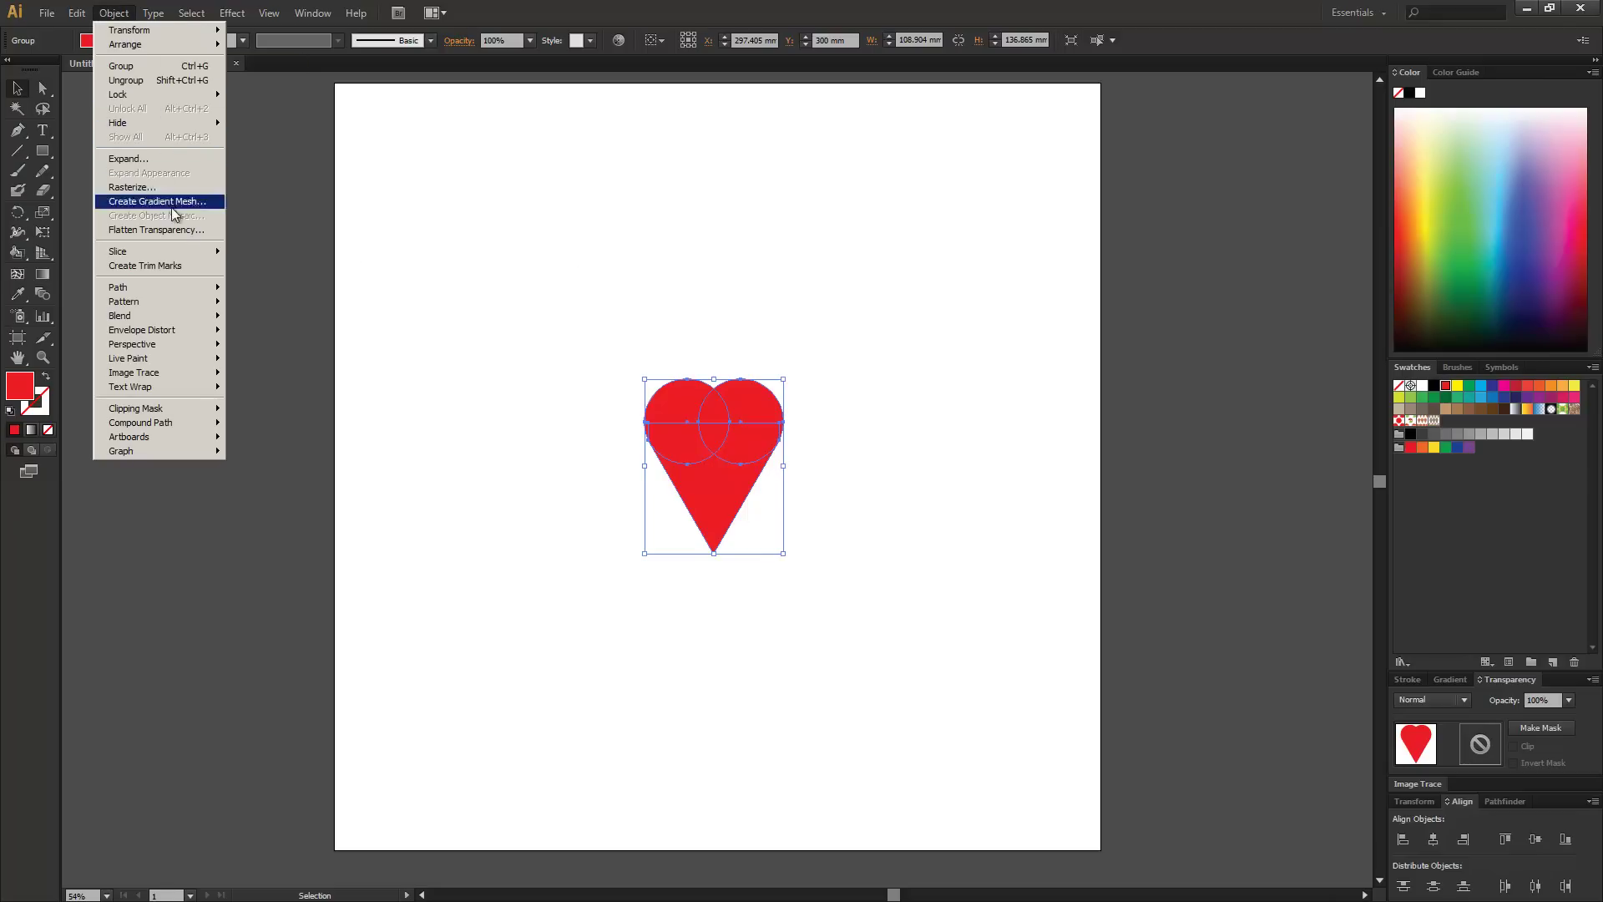
mouse_move(187, 302)
click(259, 302)
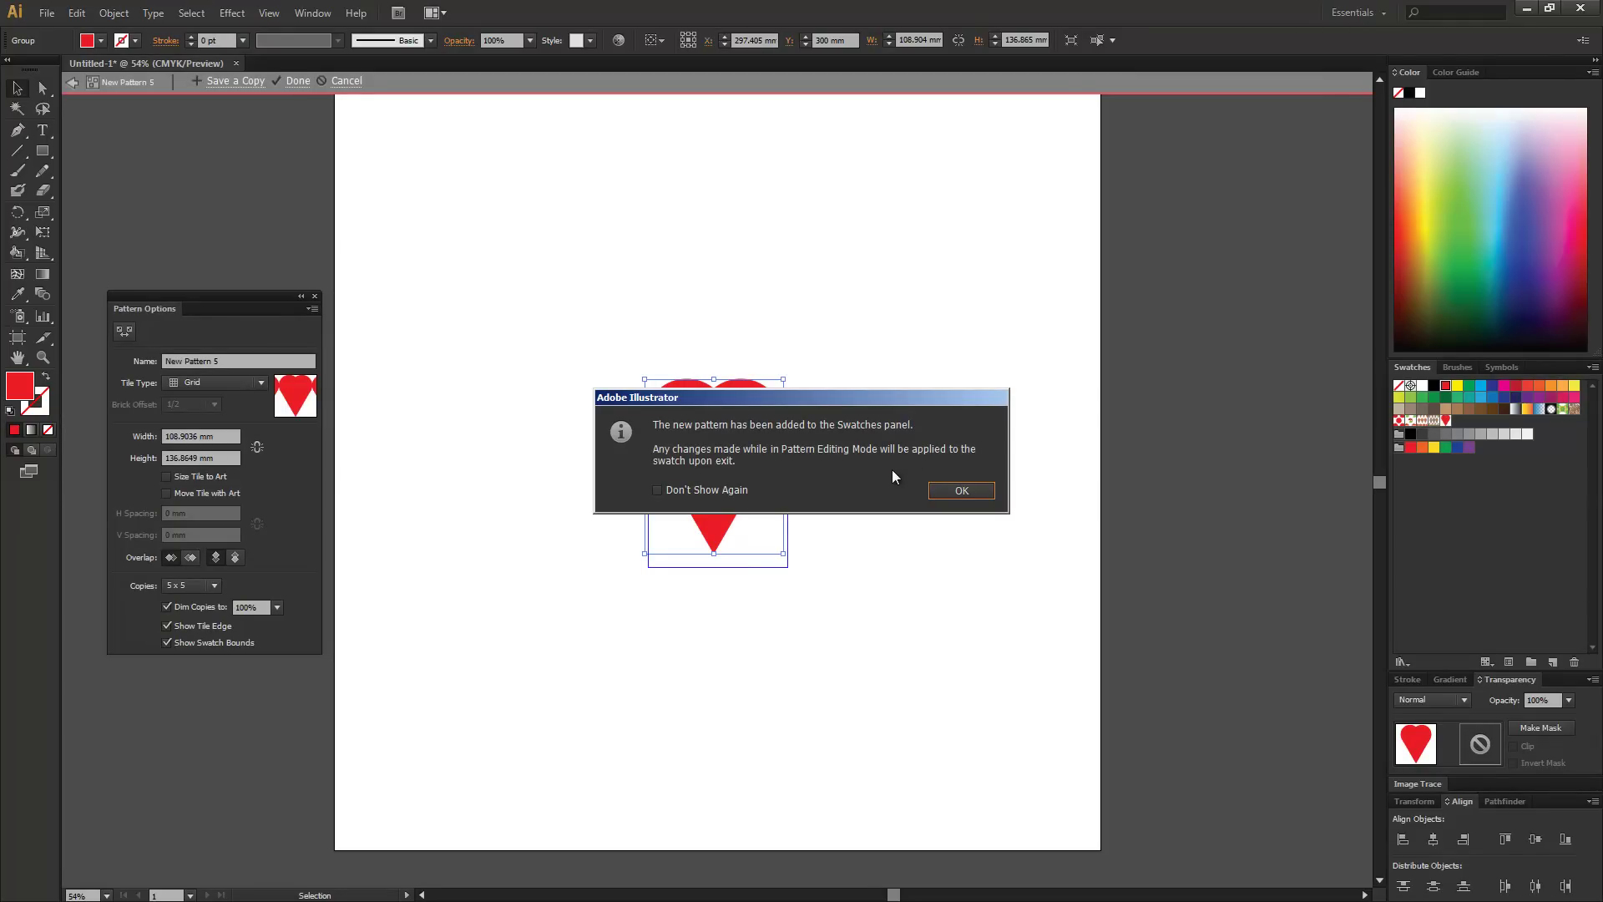
click(935, 497)
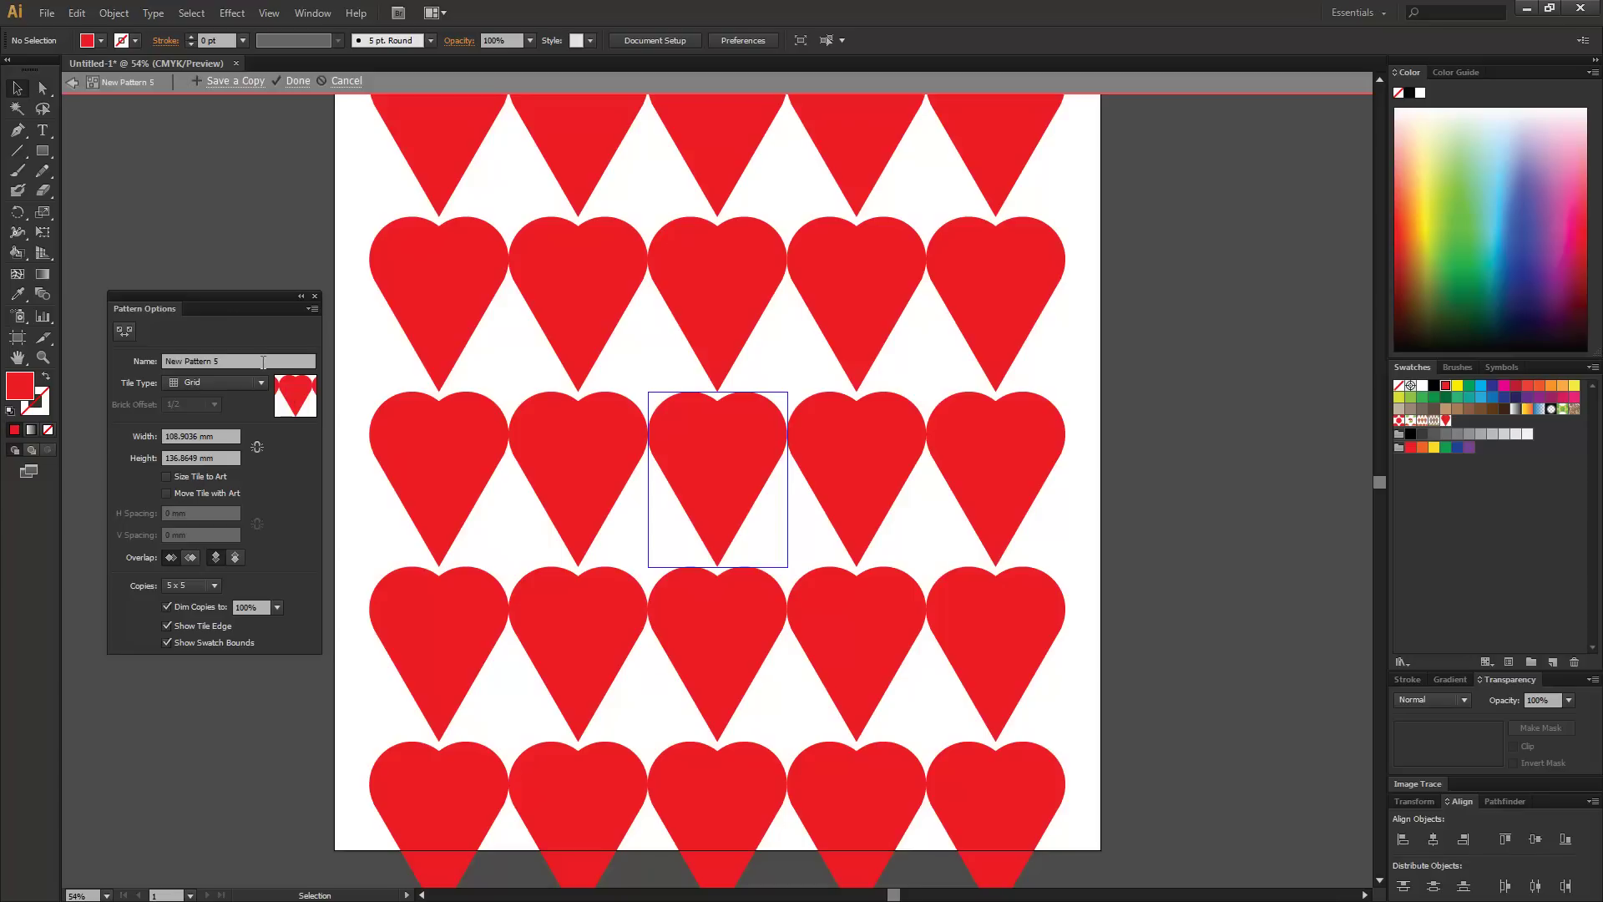
Step: Type 'Queen of Hearts' into the Pattern Options Name field
drag(258, 297, 243, 263)
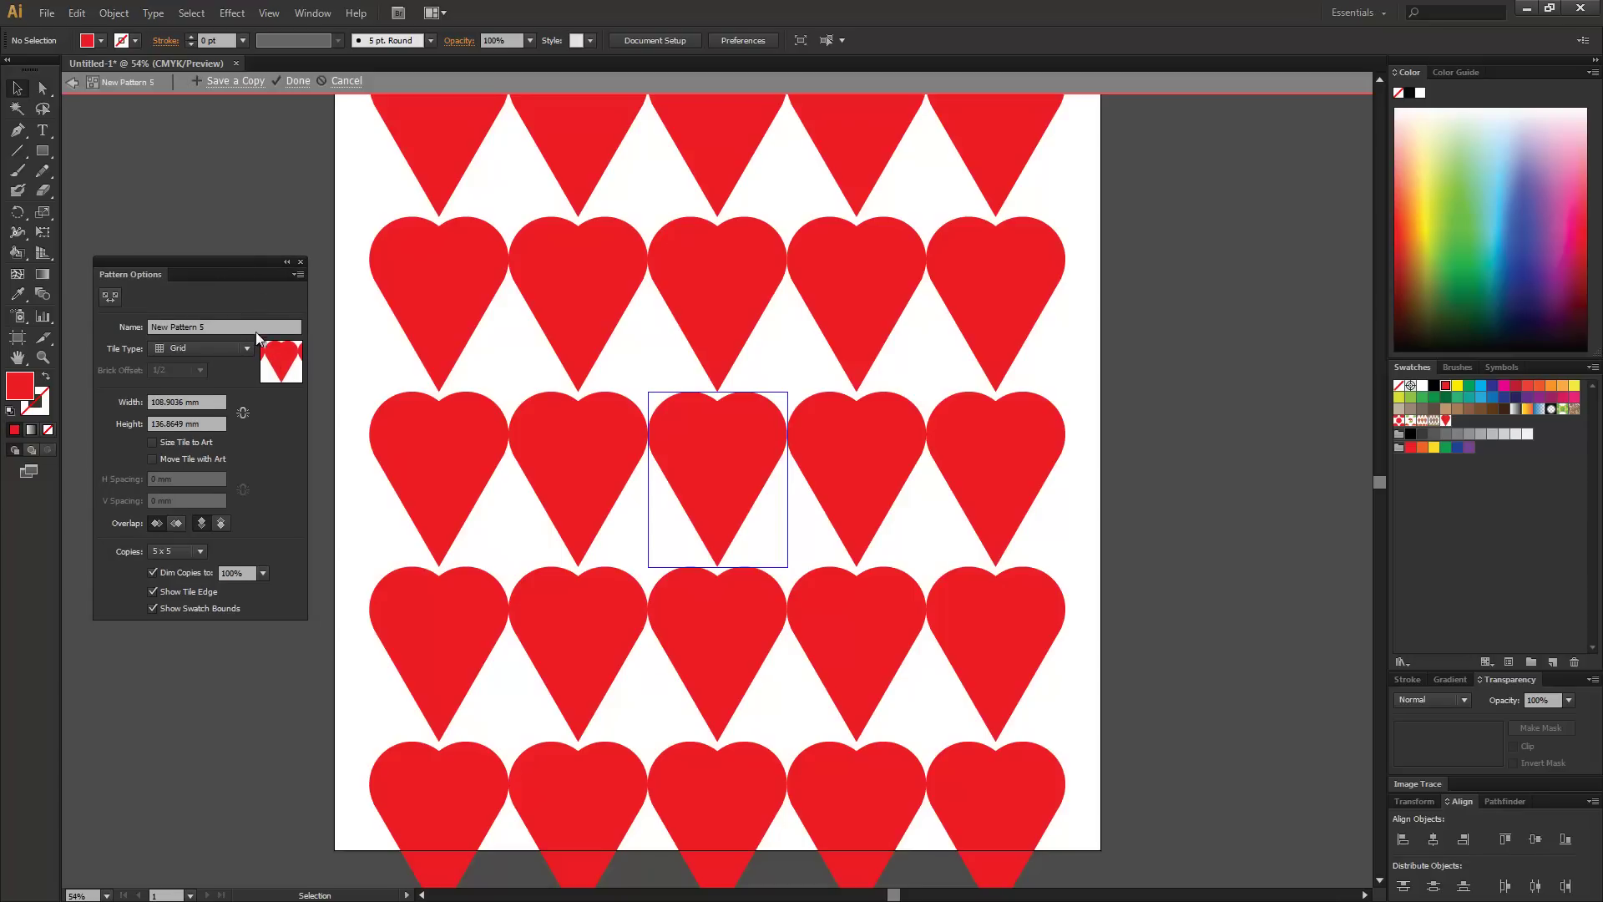
click(209, 326)
text(Queen of Hearts)
Step: Try the brick, hex and grid tile types, settling on Brick by Row
click(246, 348)
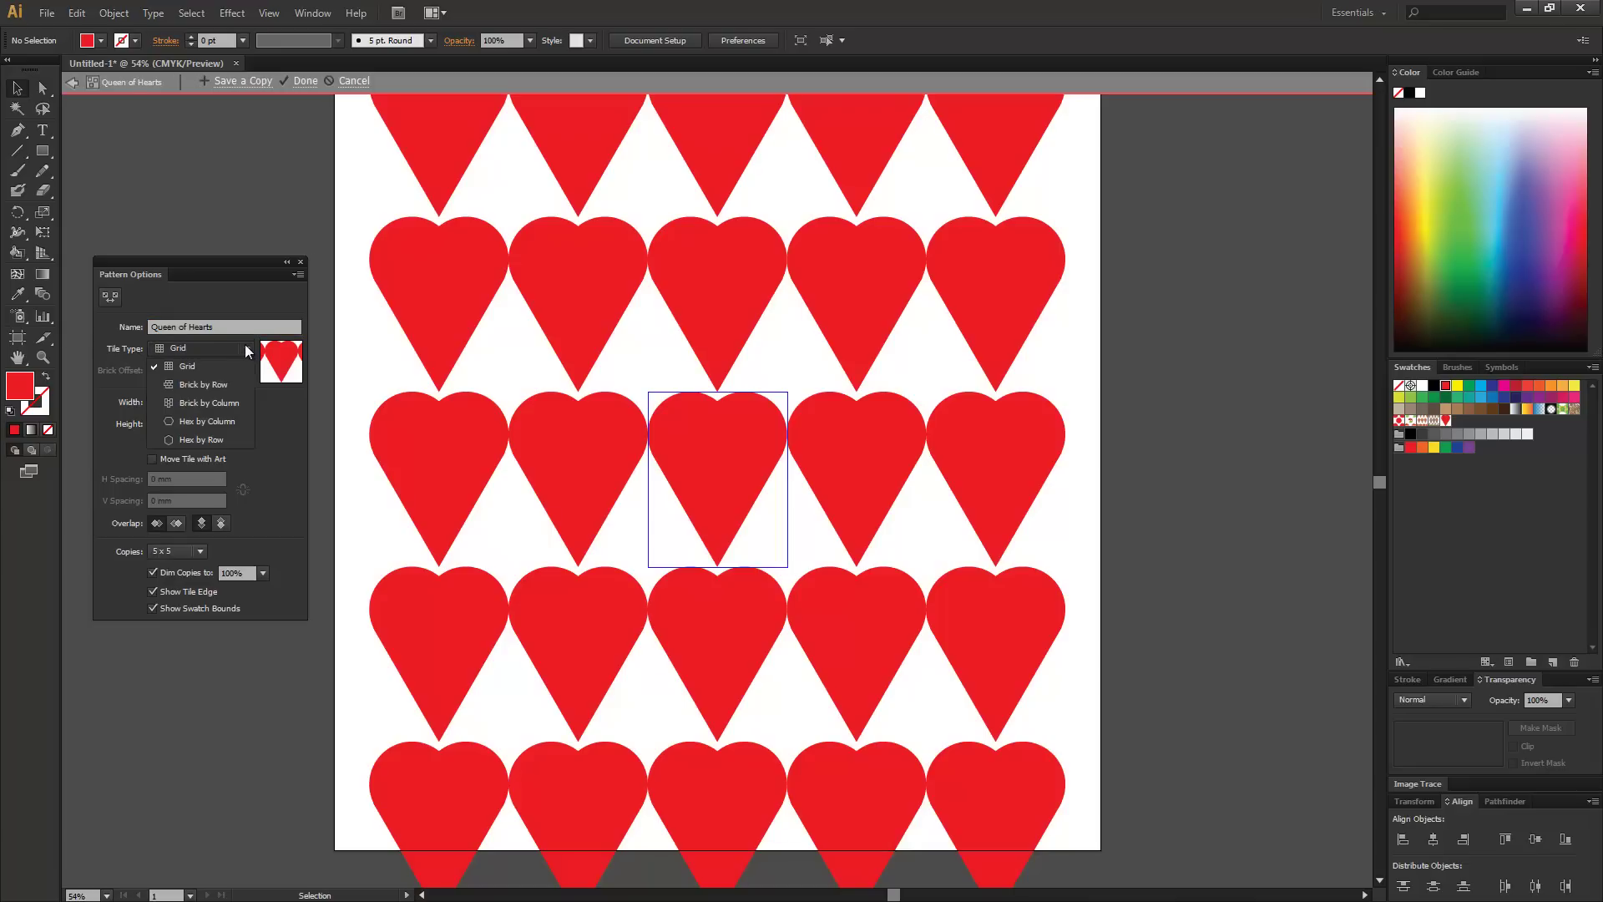
click(232, 366)
click(247, 349)
click(233, 401)
click(238, 351)
click(219, 421)
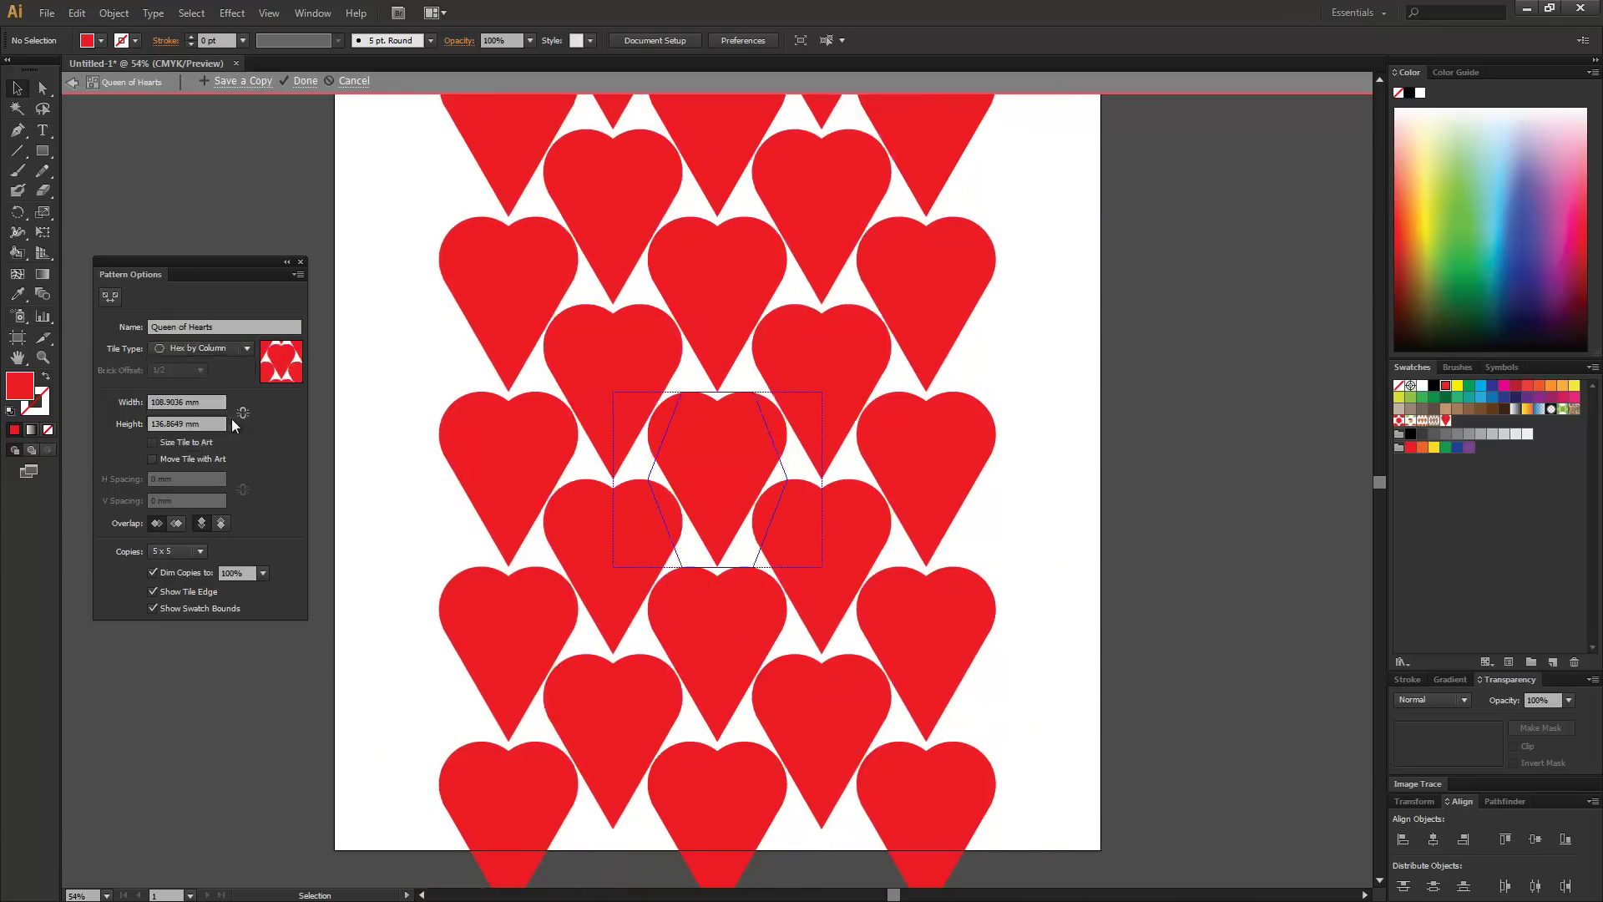
click(244, 346)
click(224, 439)
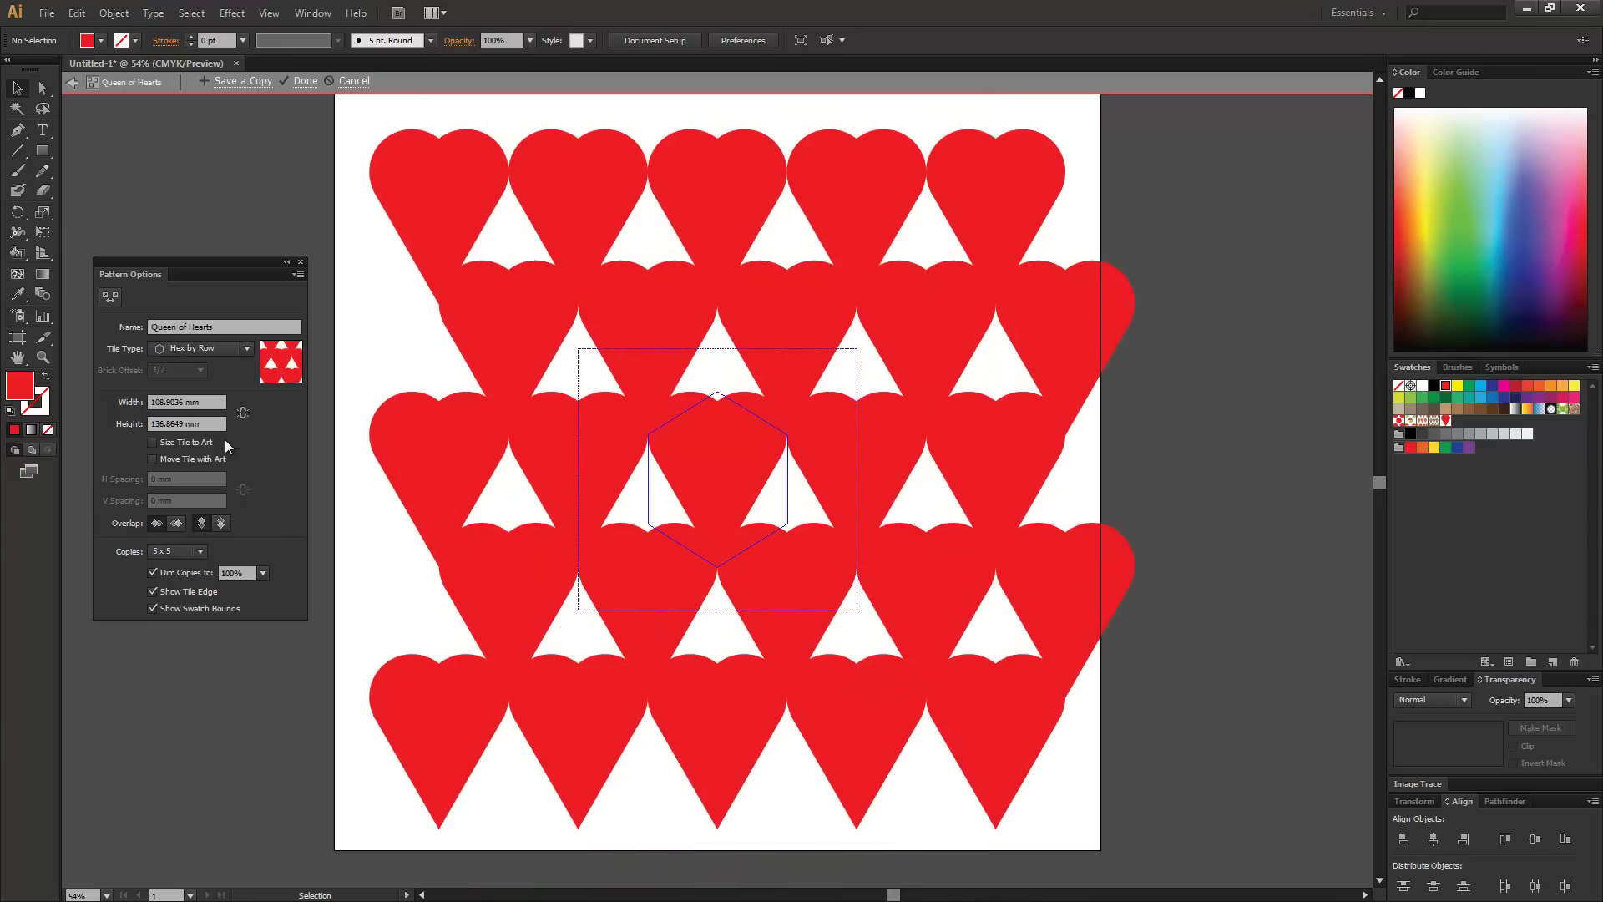
click(233, 357)
click(233, 370)
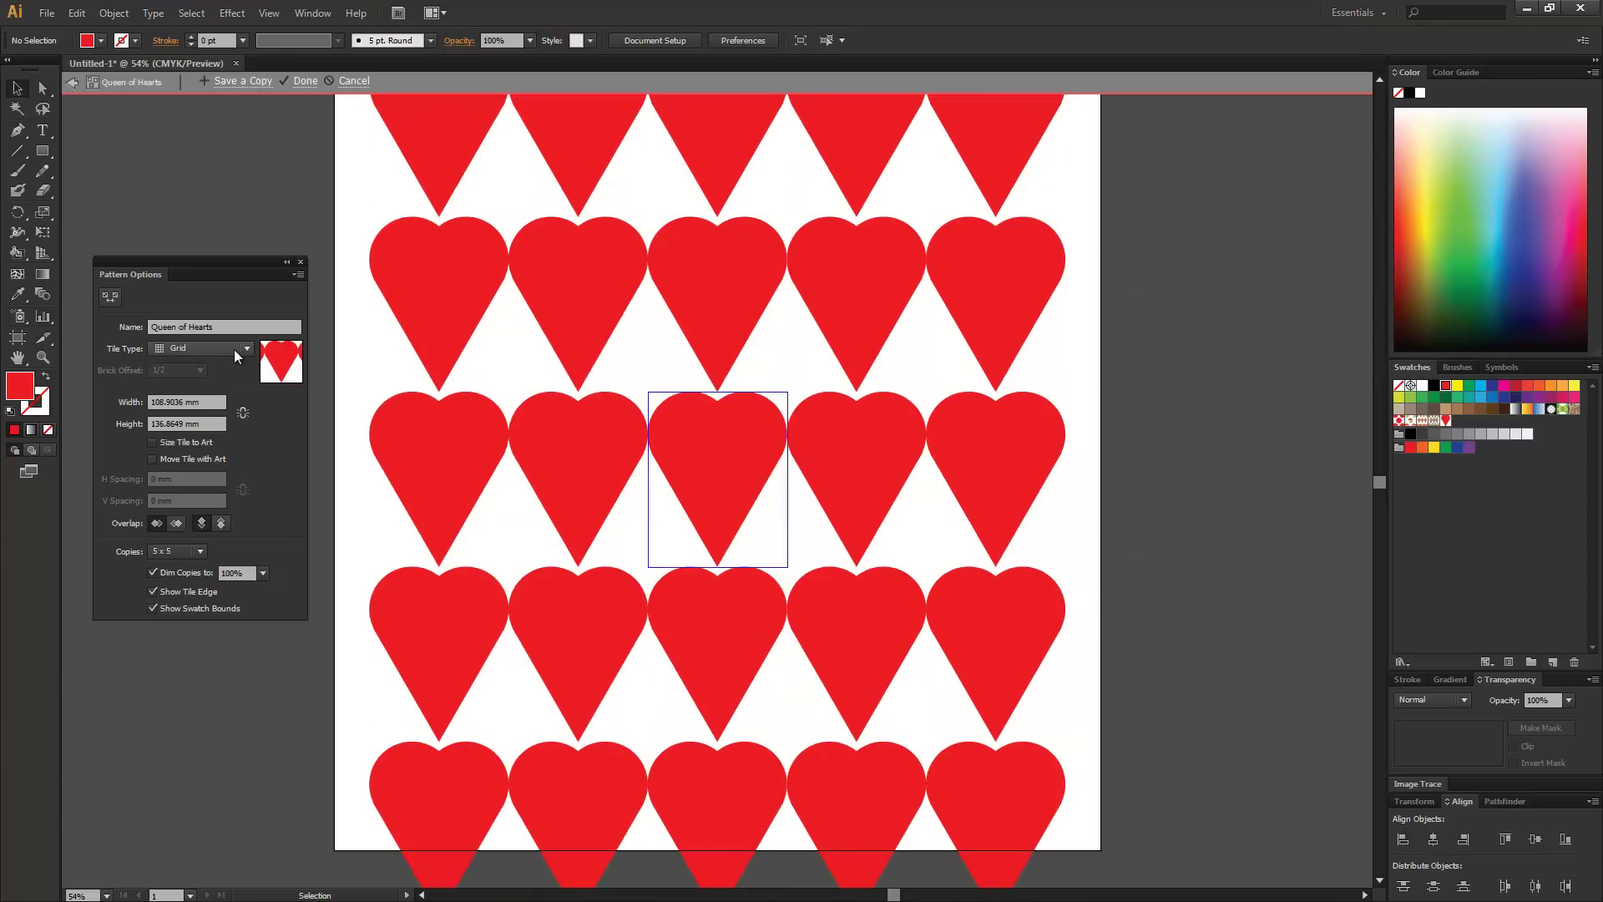
click(233, 349)
click(234, 387)
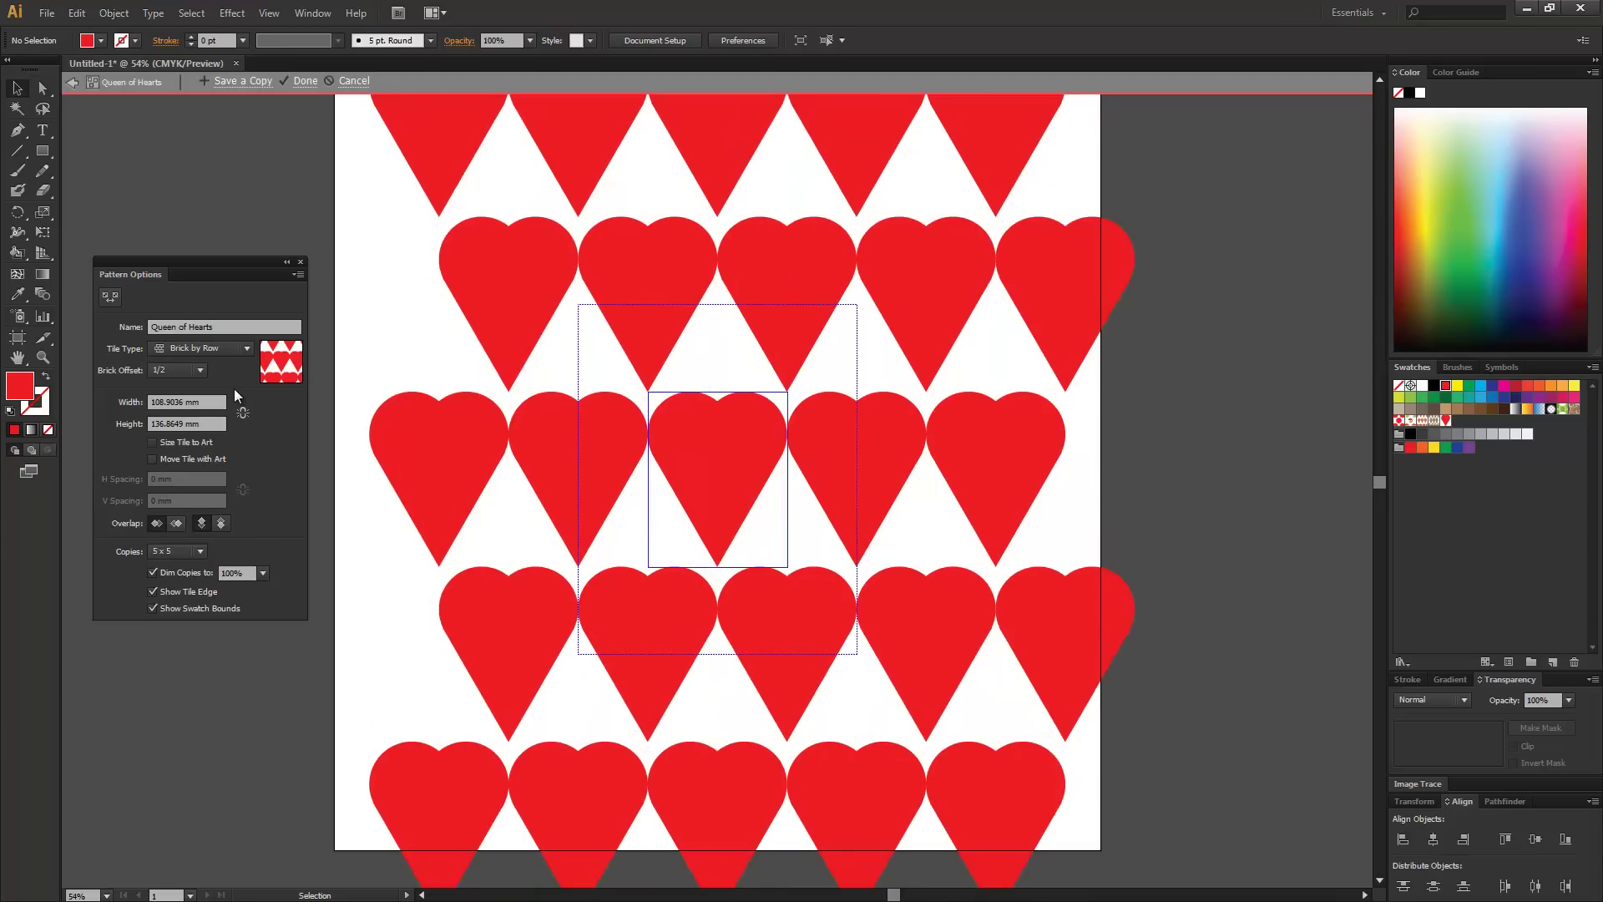
Step: Try brick row offsets of 1/4 and 3/4, then return to 1/2
click(184, 372)
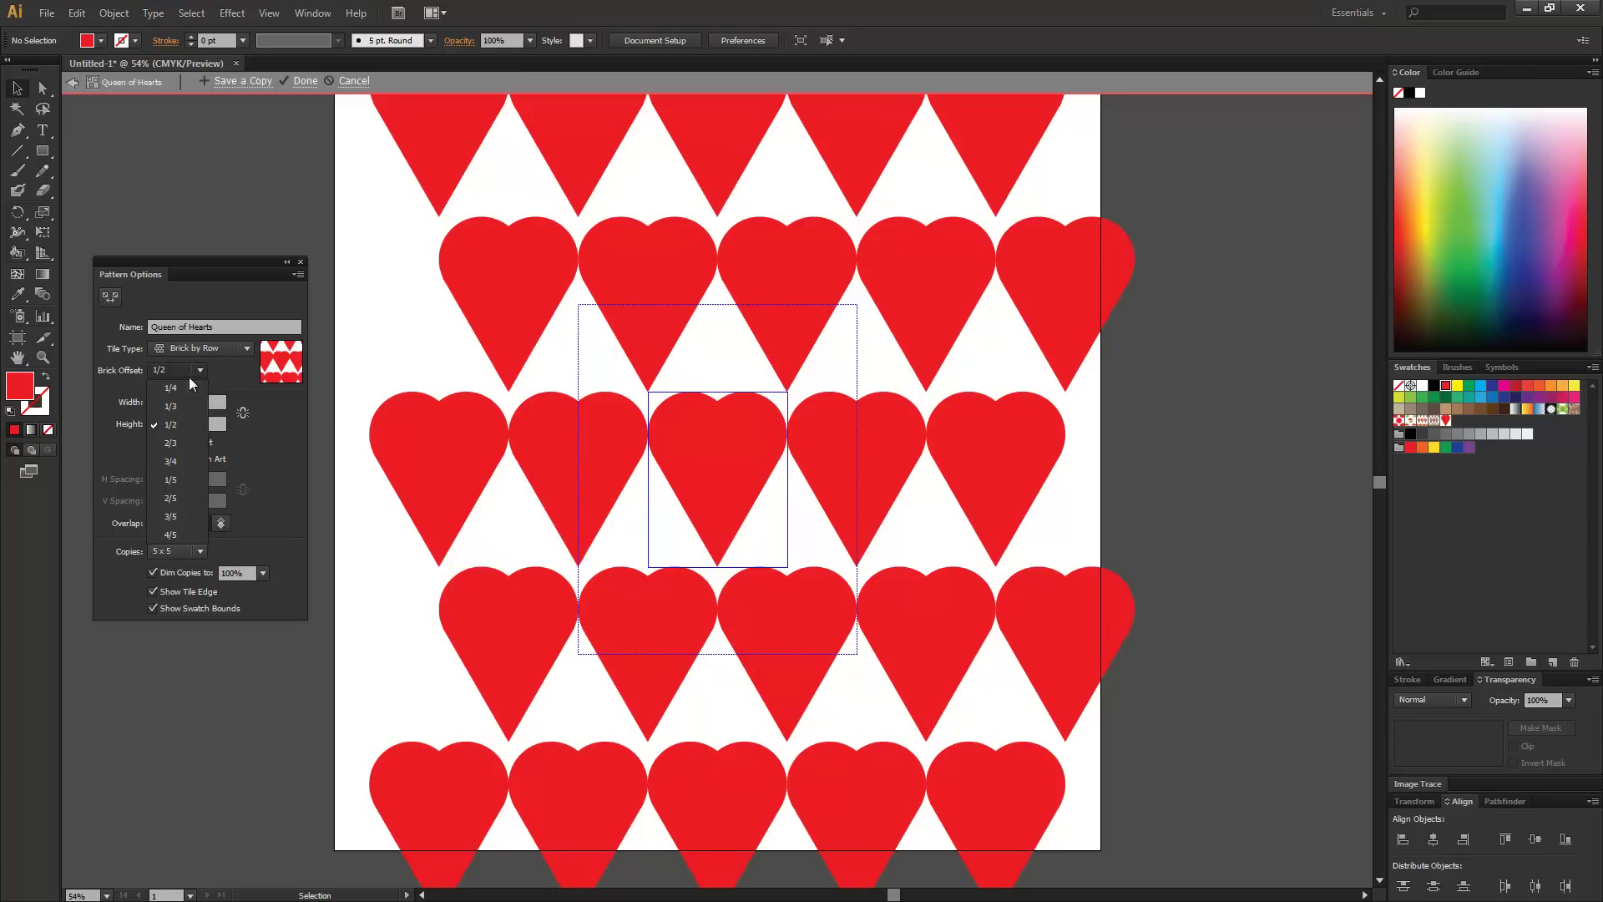
click(188, 389)
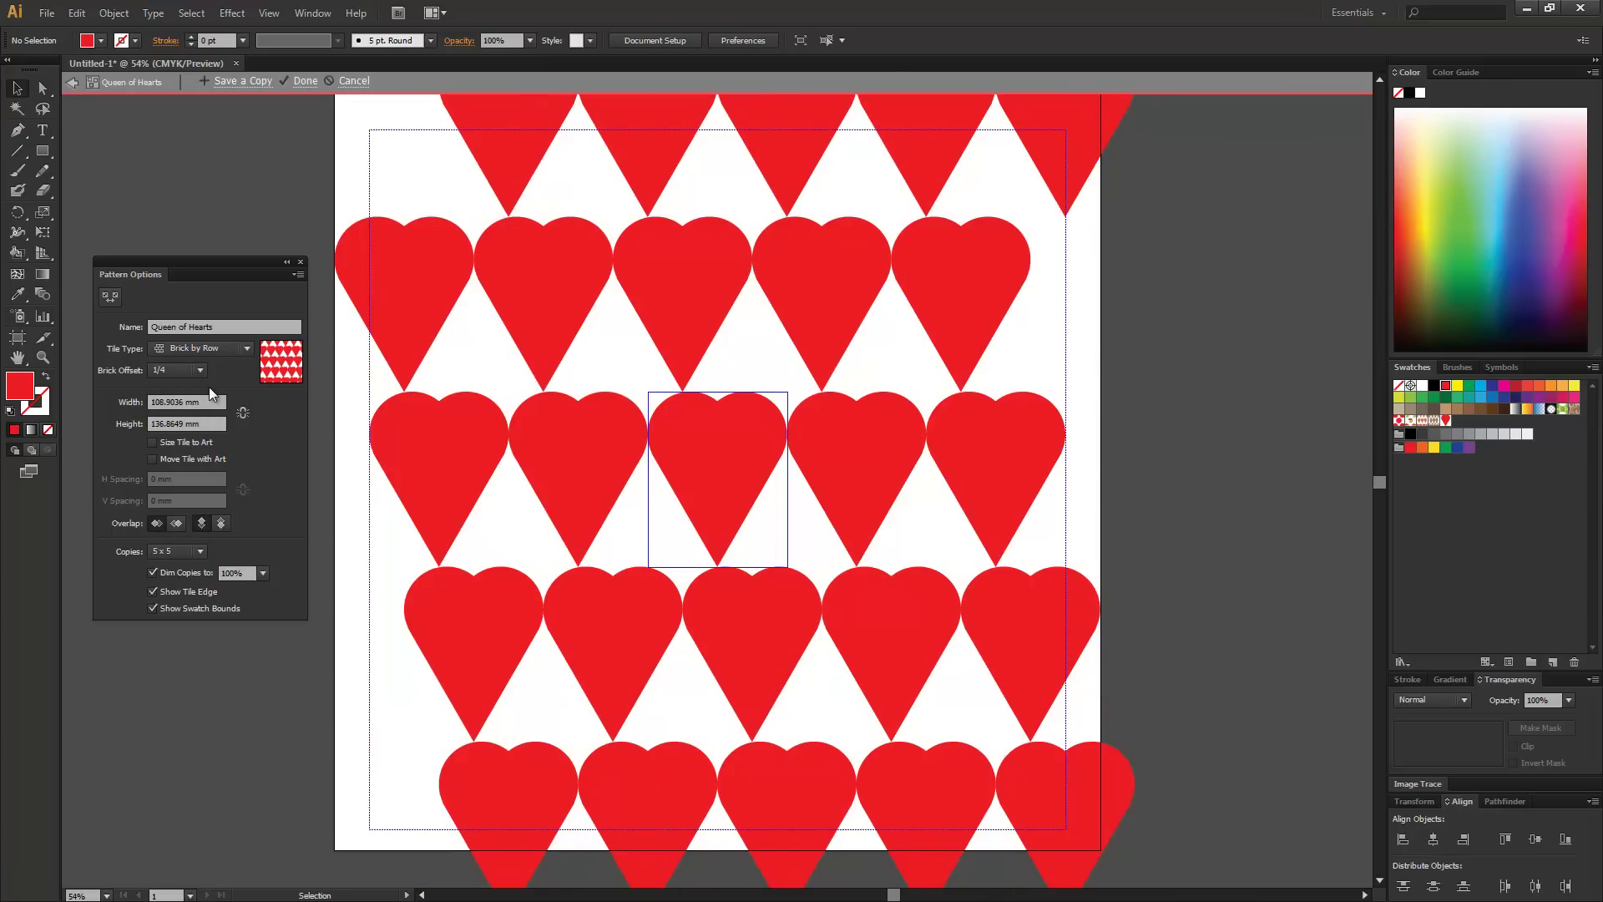
click(180, 369)
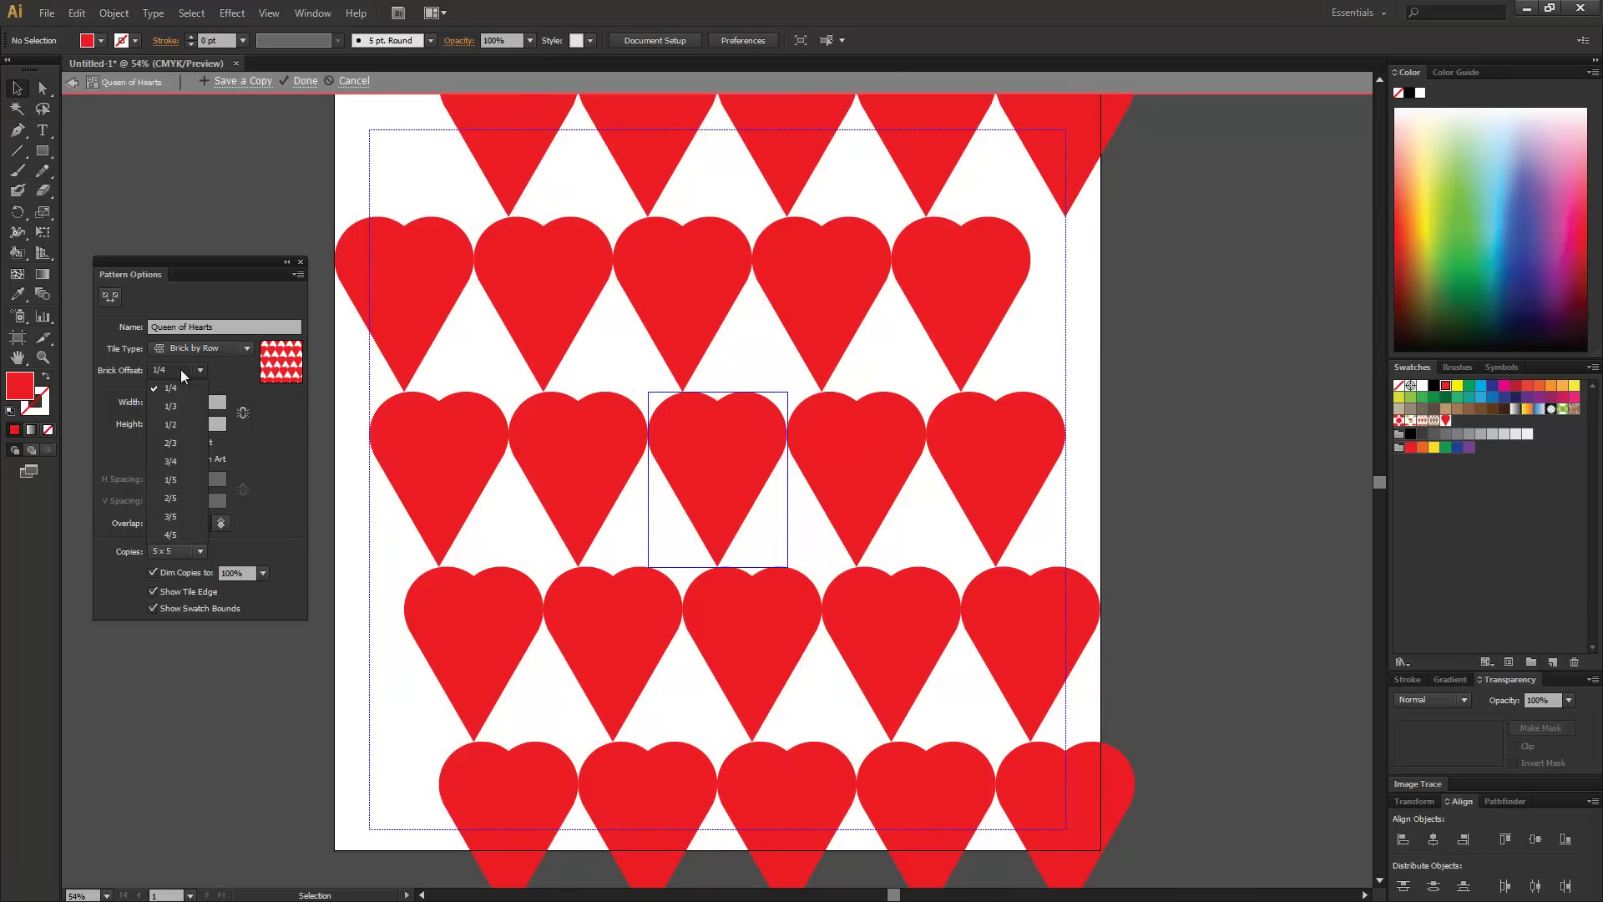
click(171, 462)
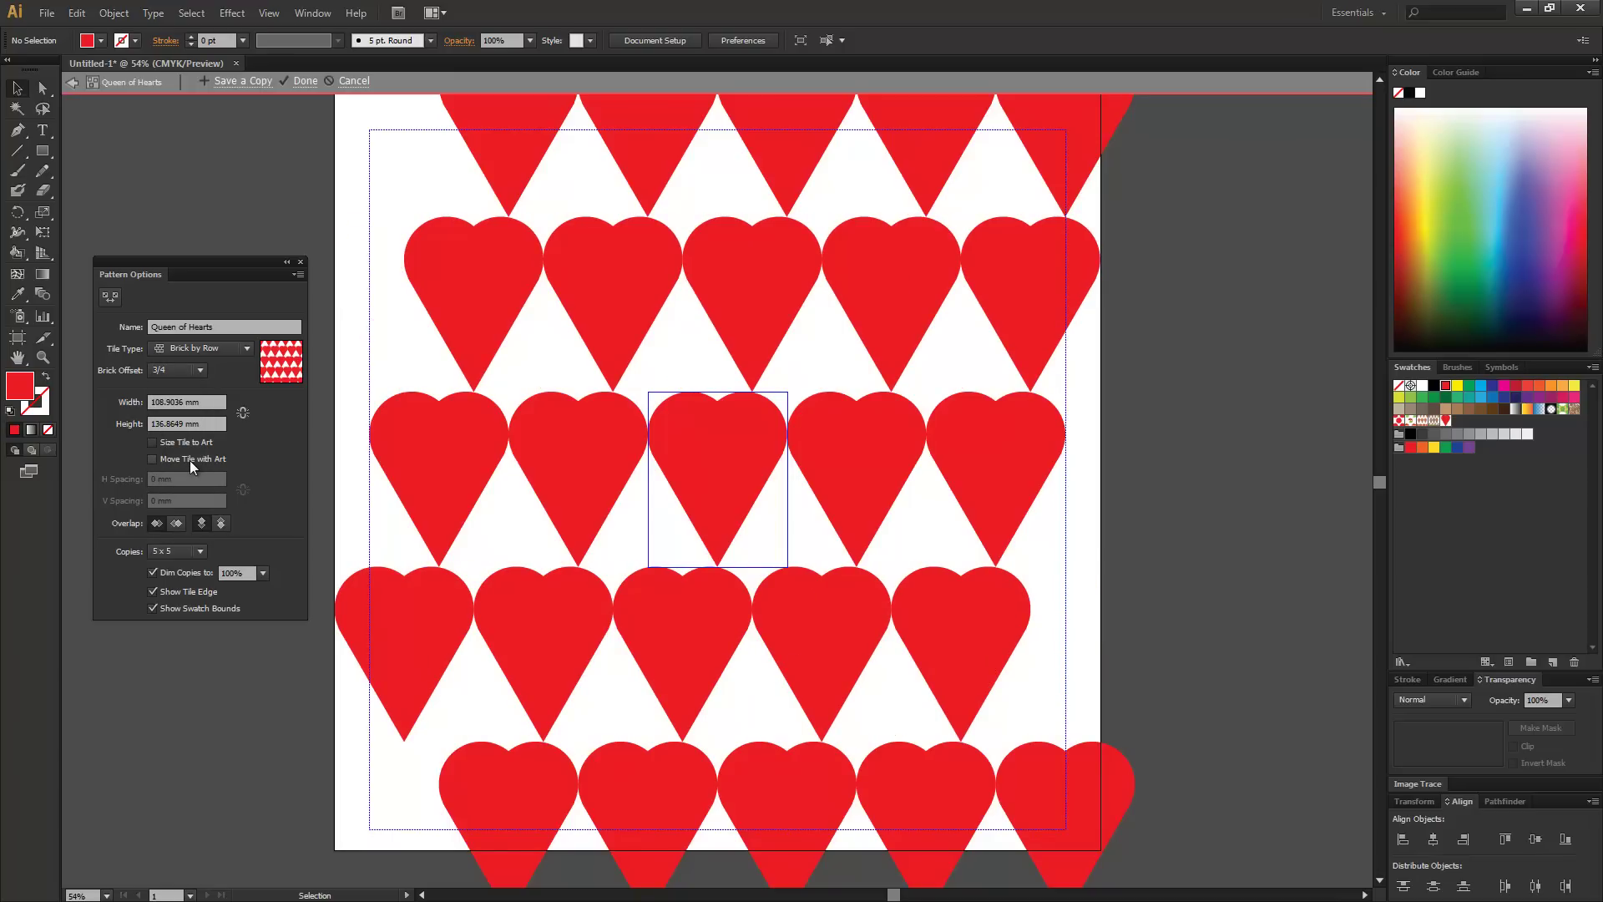
click(200, 370)
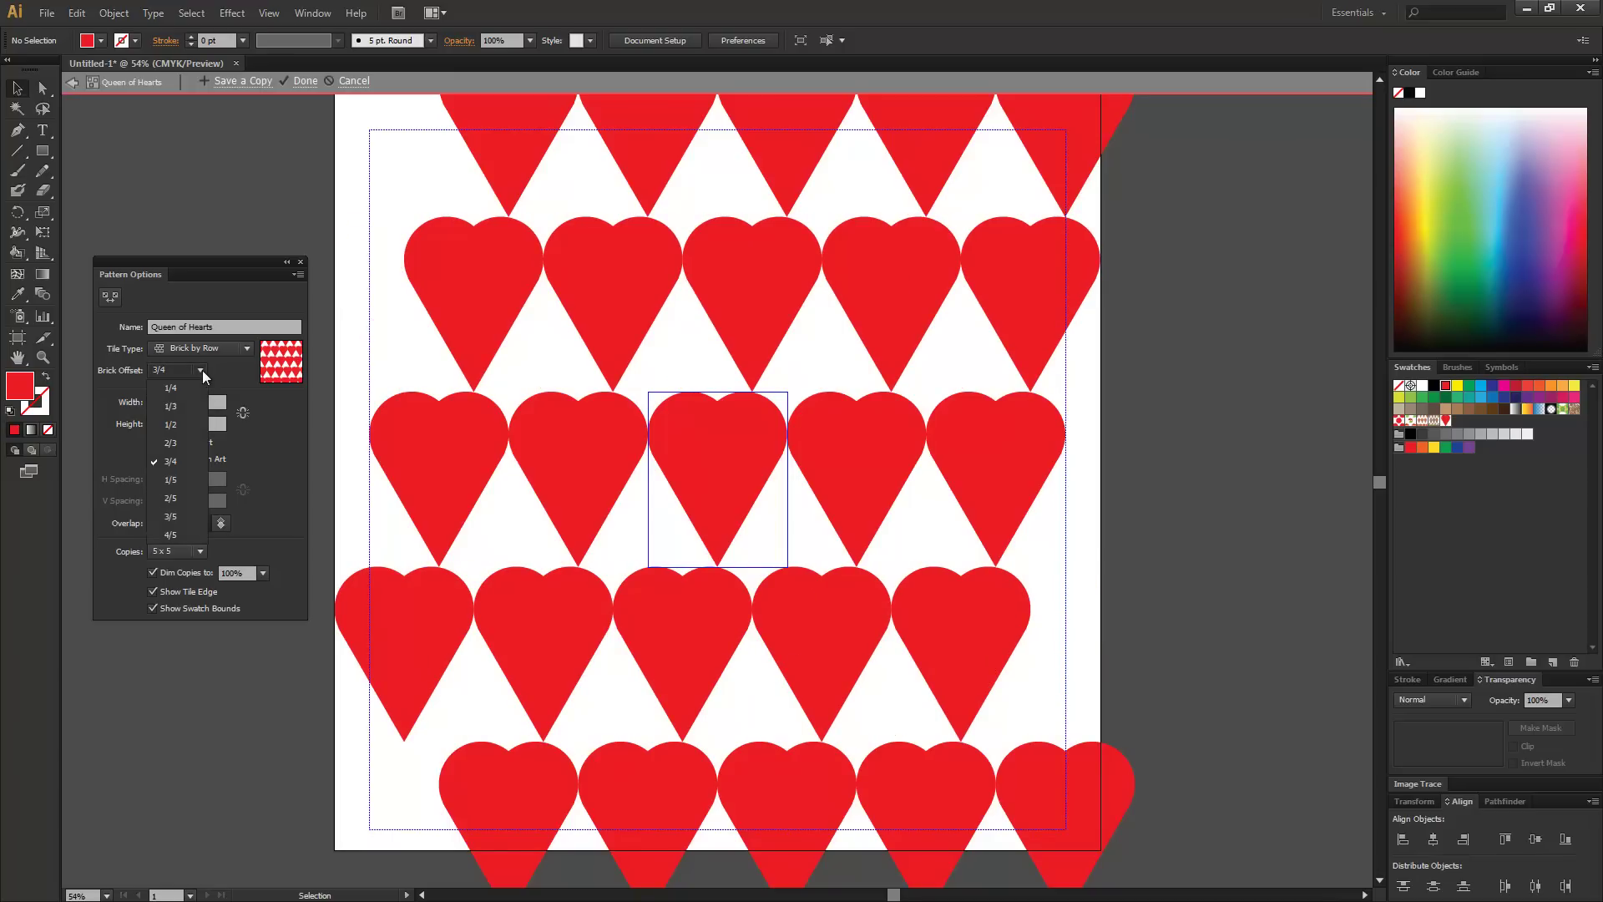
click(190, 425)
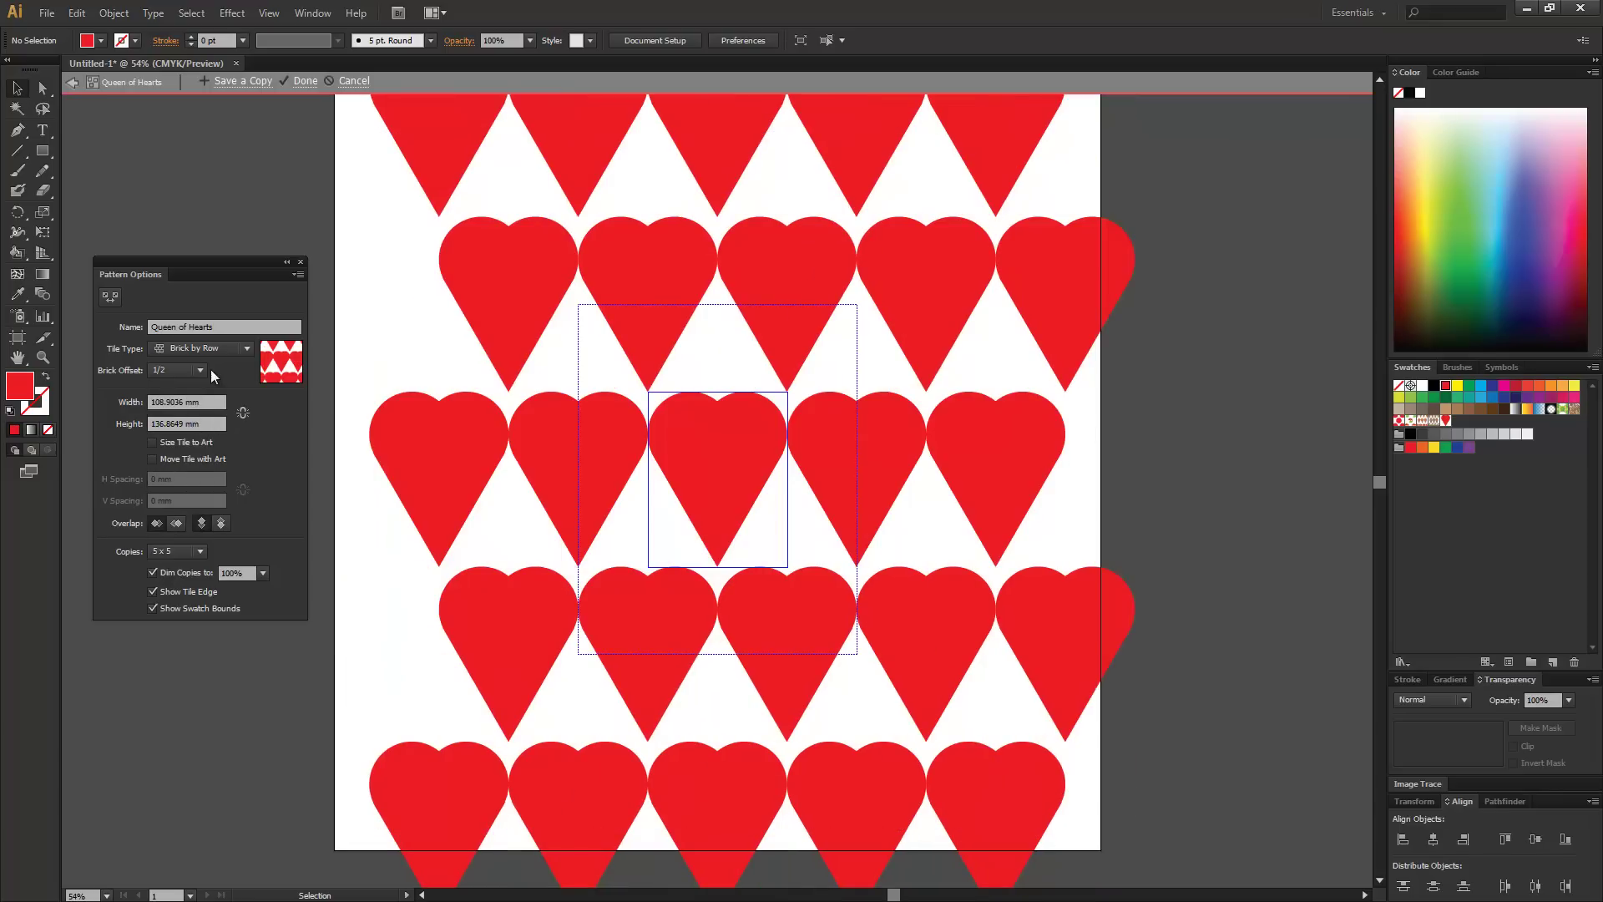
Step: Use Brick by Column with a 1/5 offset, then switch to Hex by Column
click(210, 349)
click(212, 398)
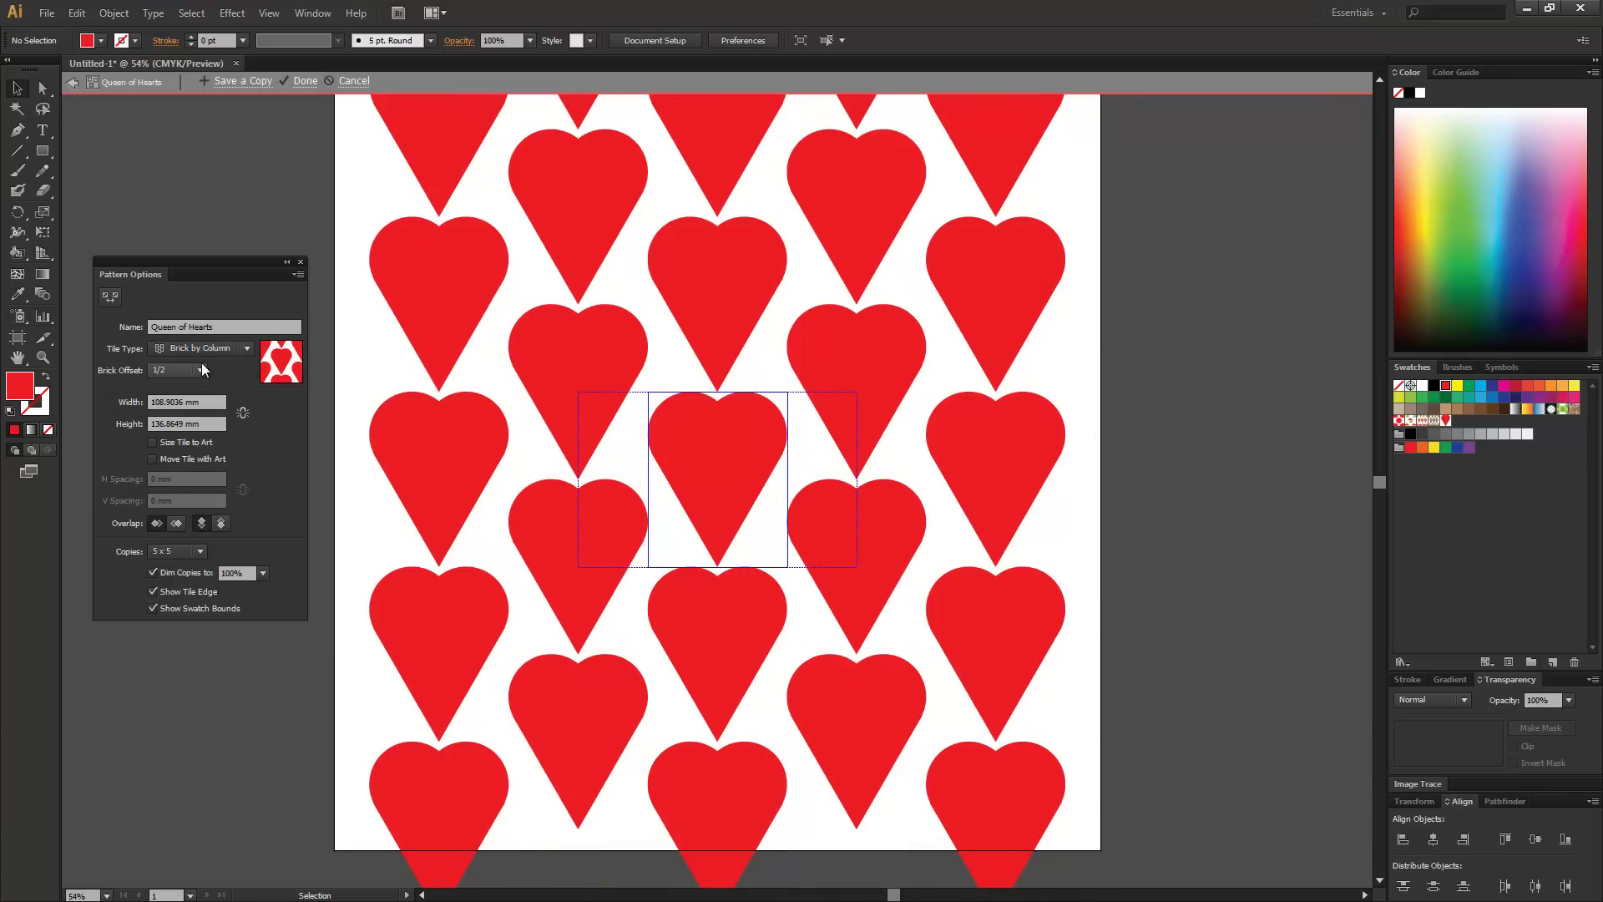
click(201, 370)
click(201, 443)
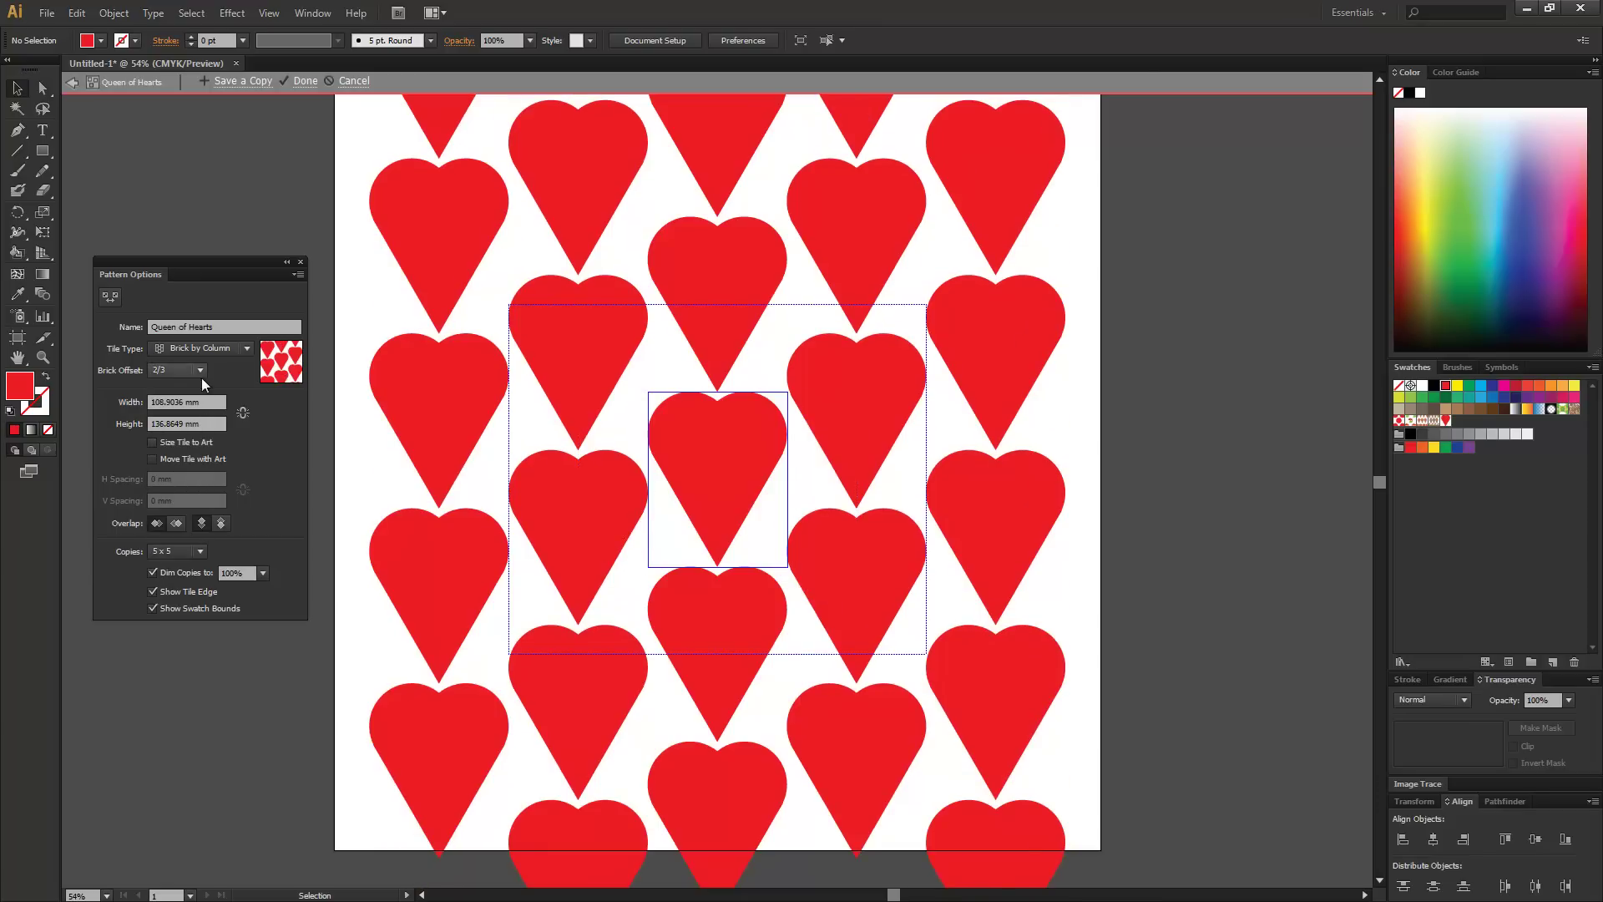
click(197, 373)
click(193, 484)
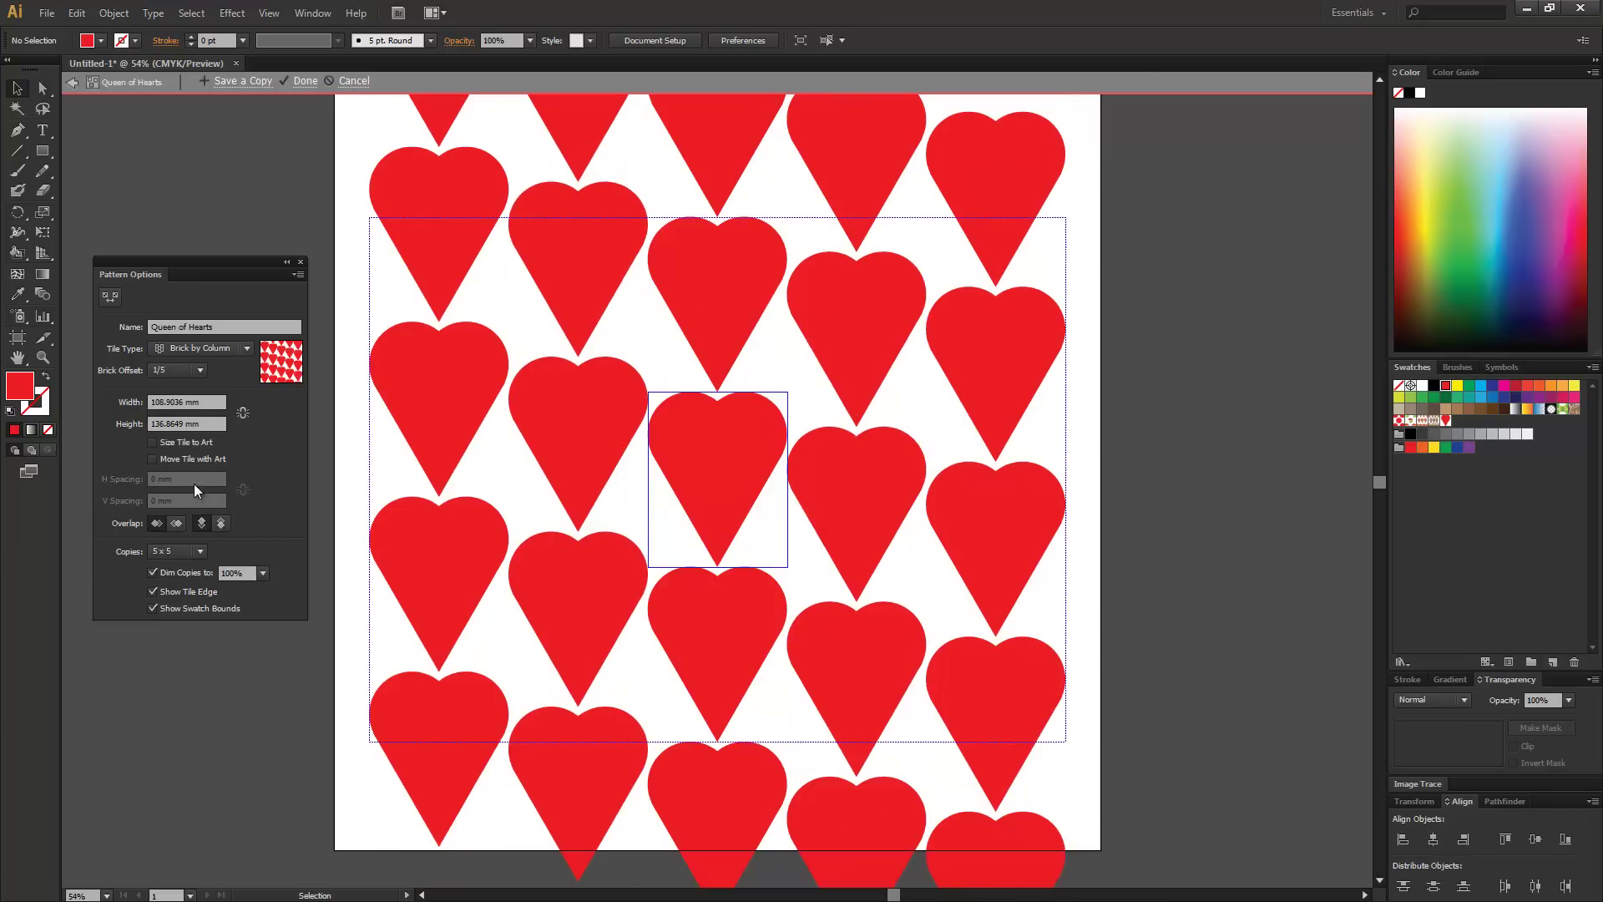
click(209, 349)
click(212, 424)
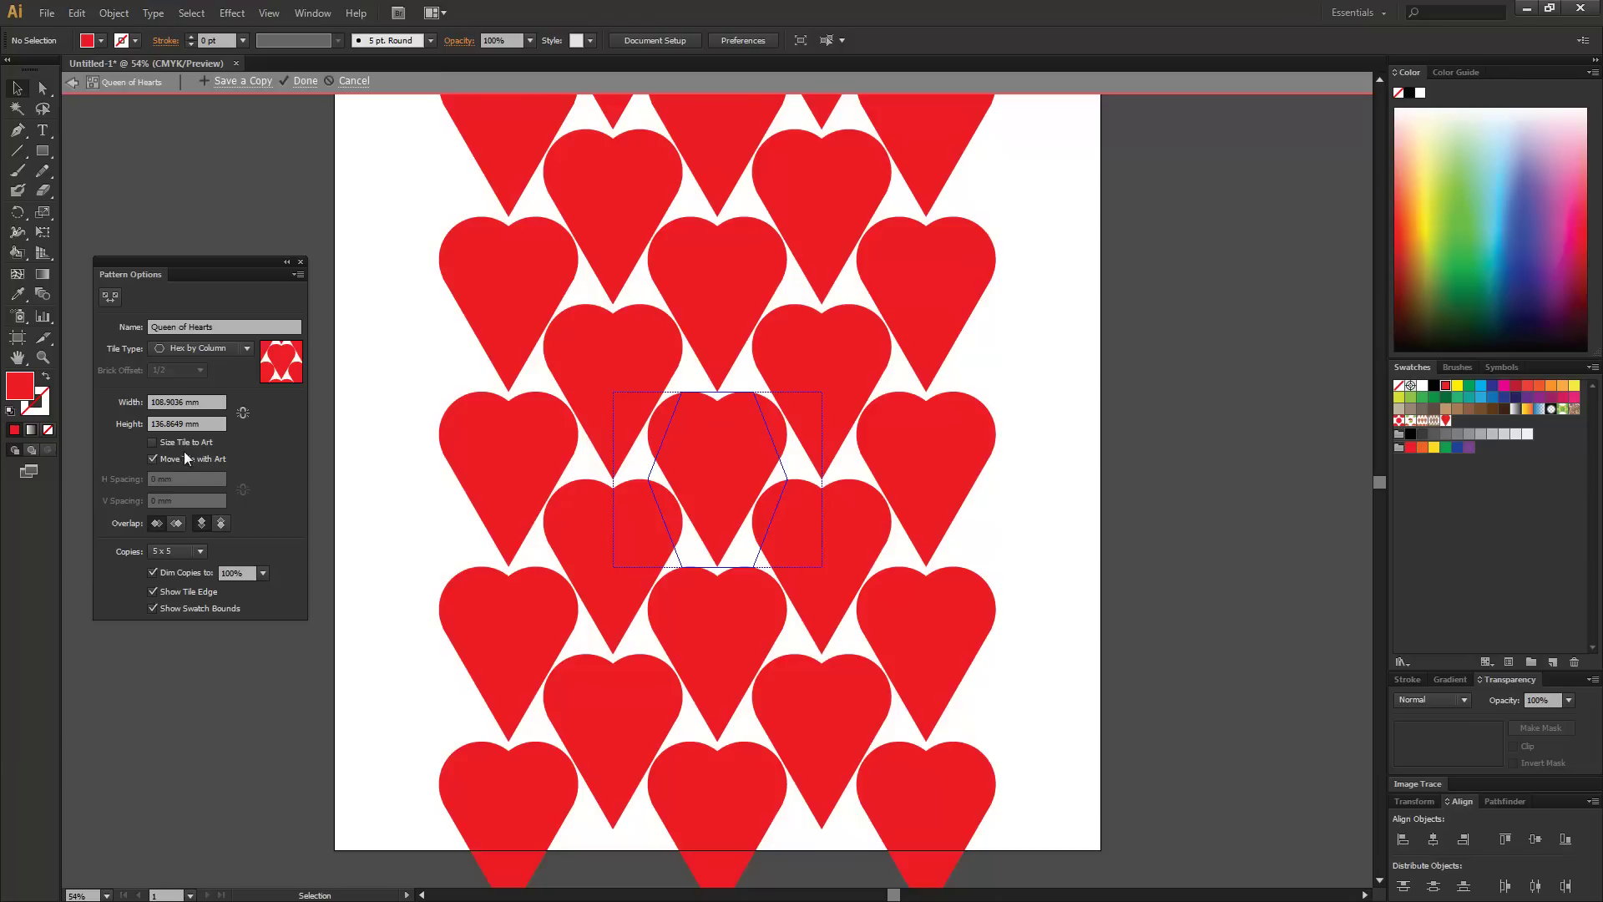
Step: Enable Size Tile to Art with 15 mm horizontal and vertical spacing
click(152, 443)
click(180, 478)
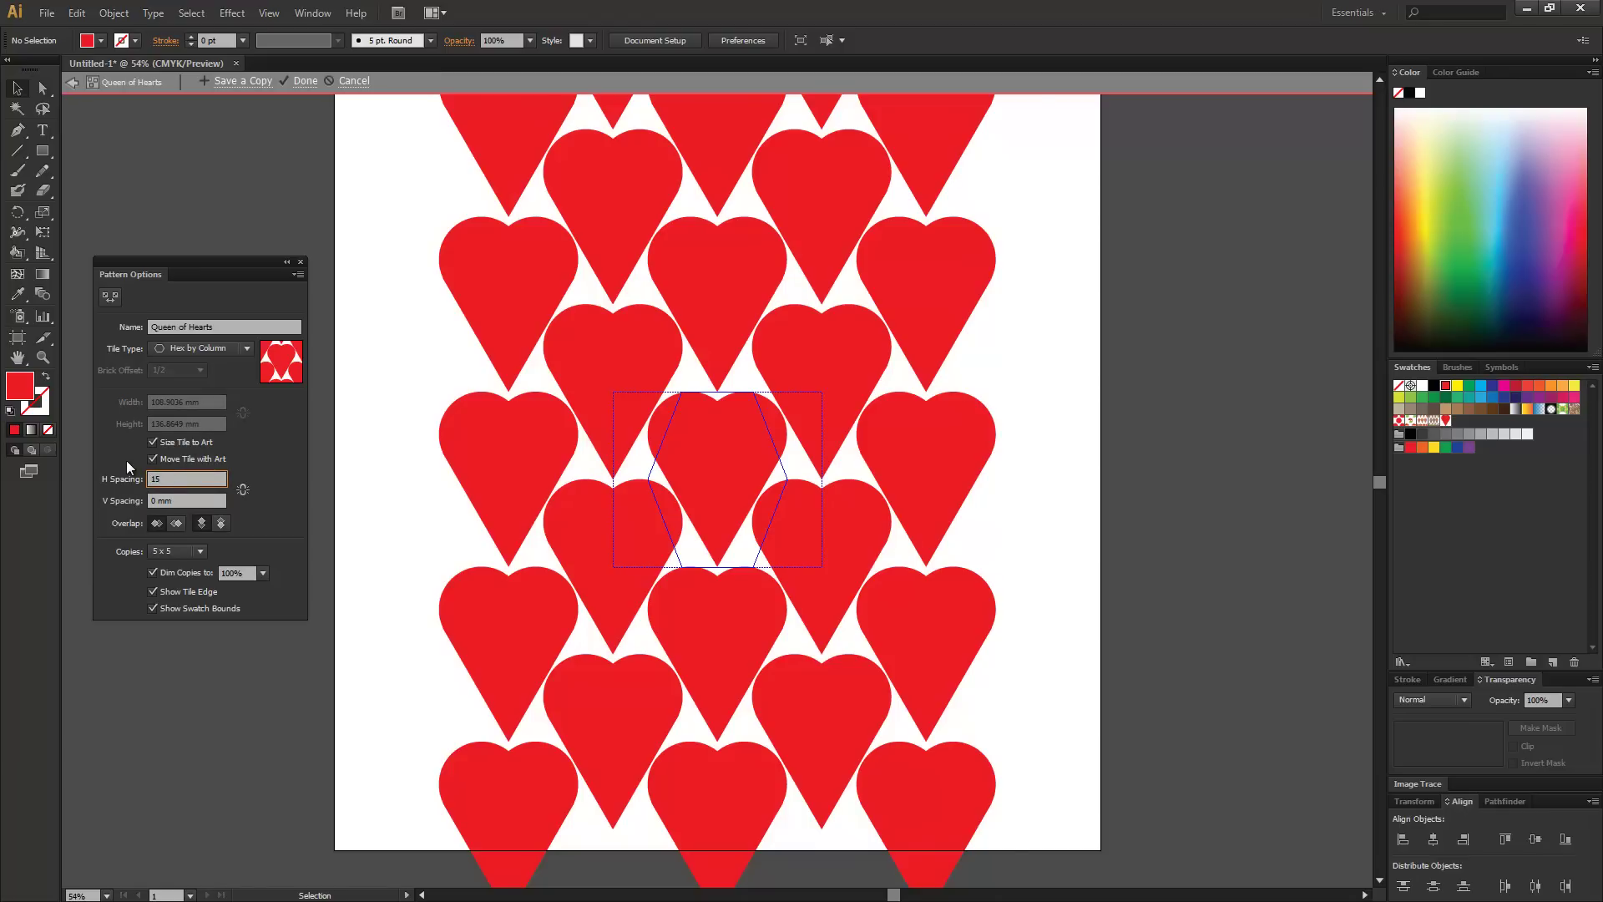
key(Tab)
key(Return)
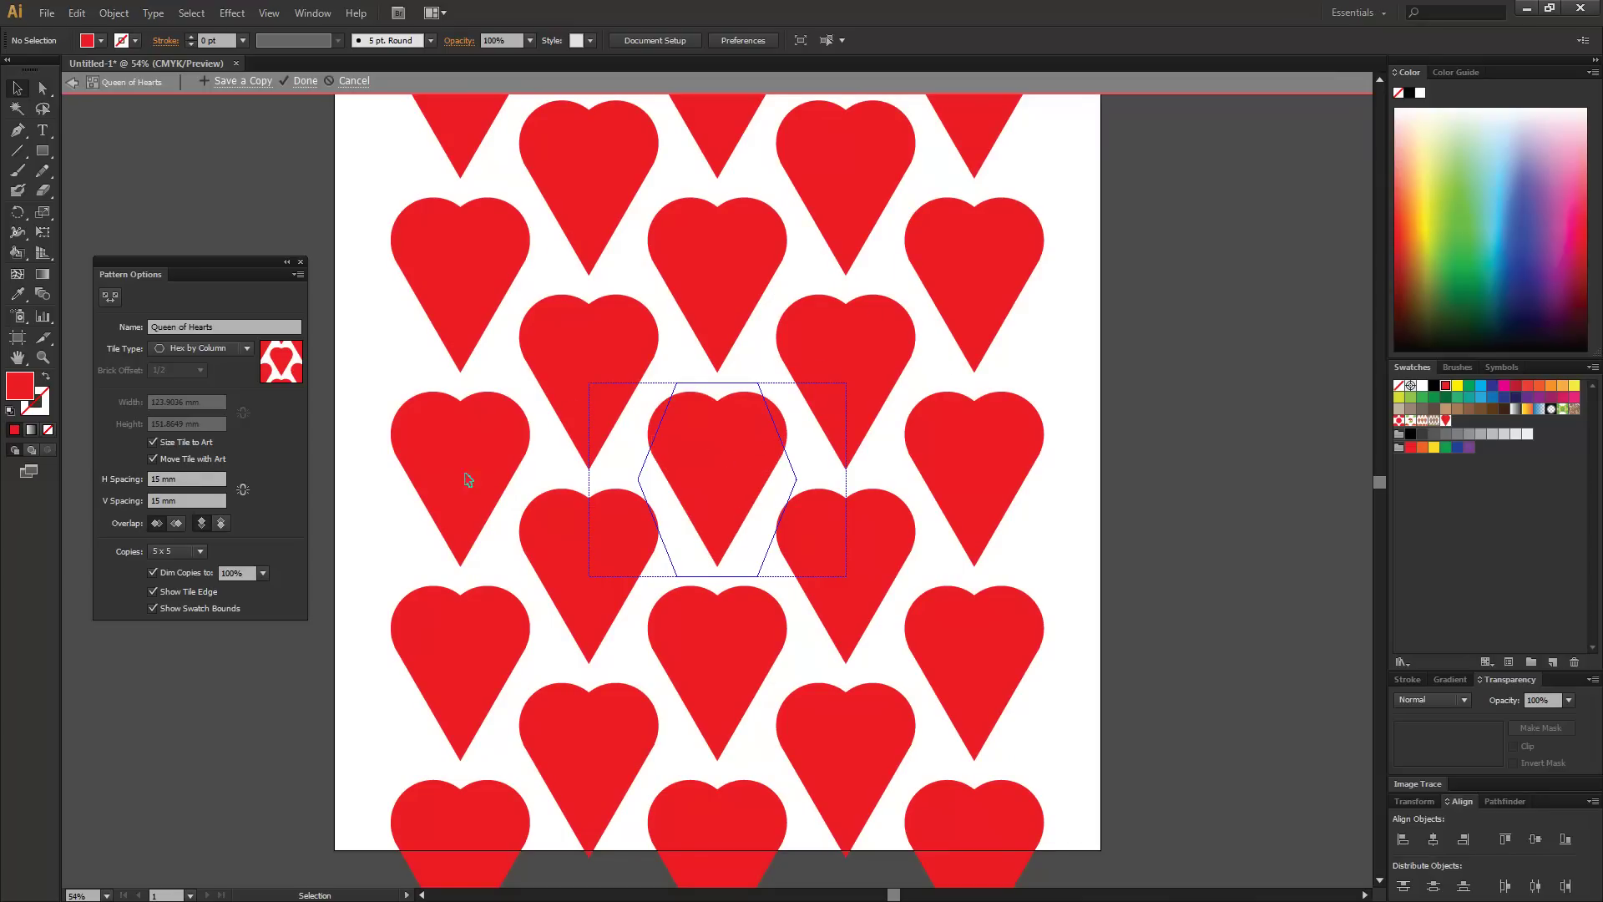
Step: Switch to Hex by Row with 30 mm spacing both ways and hide swatch bounds
click(187, 354)
click(194, 438)
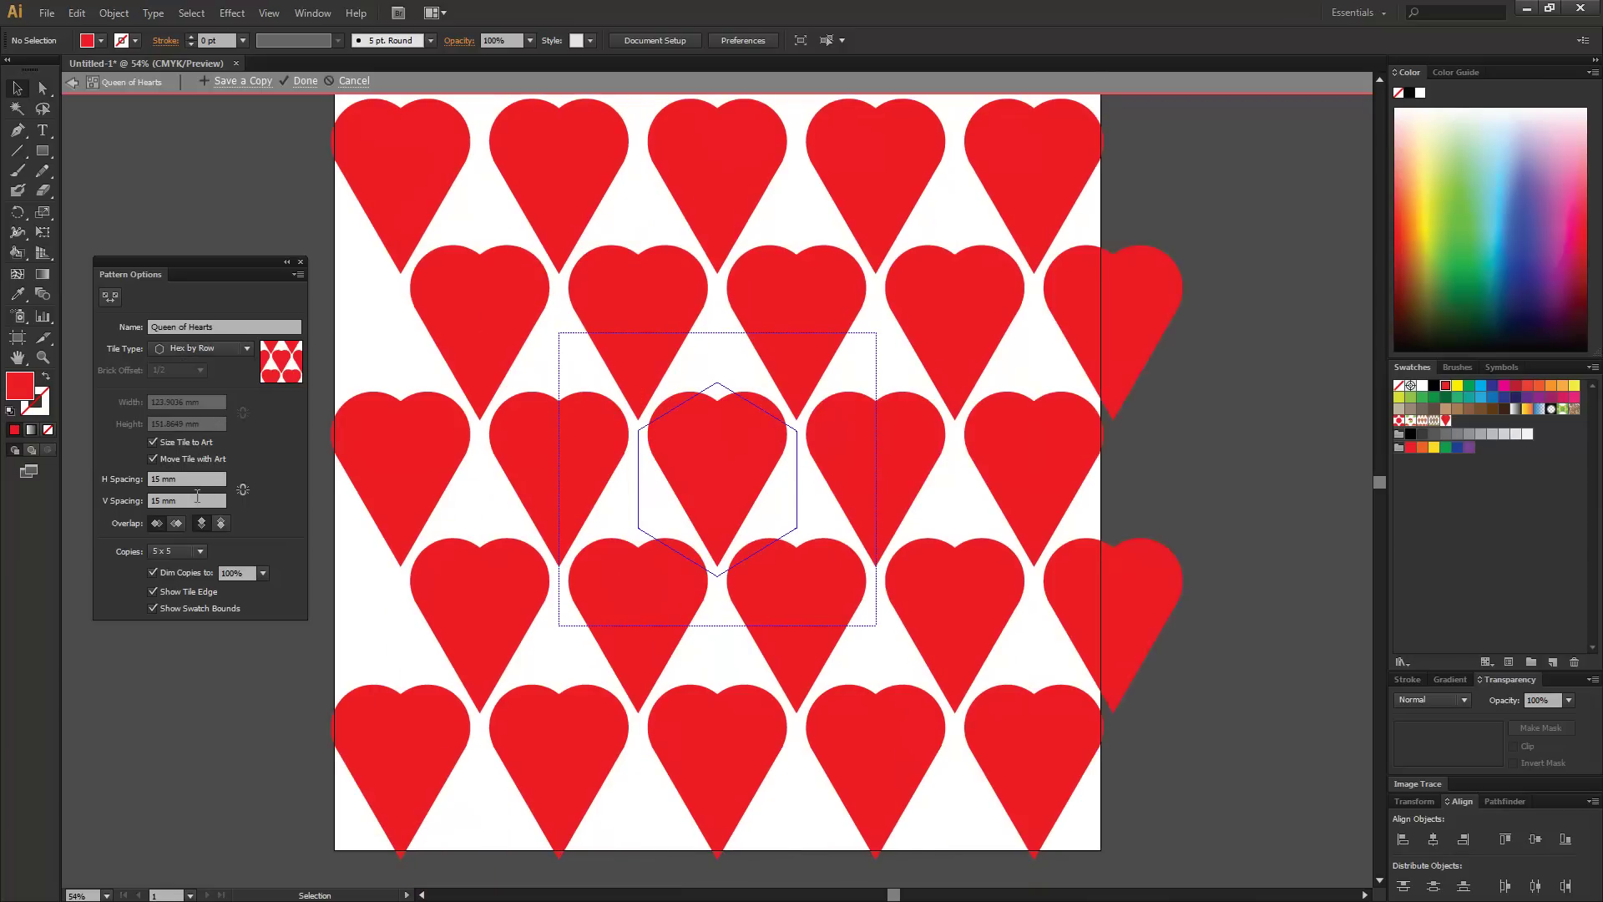
double_click(166, 479)
text(30)
key(Tab)
text(30)
key(Tab)
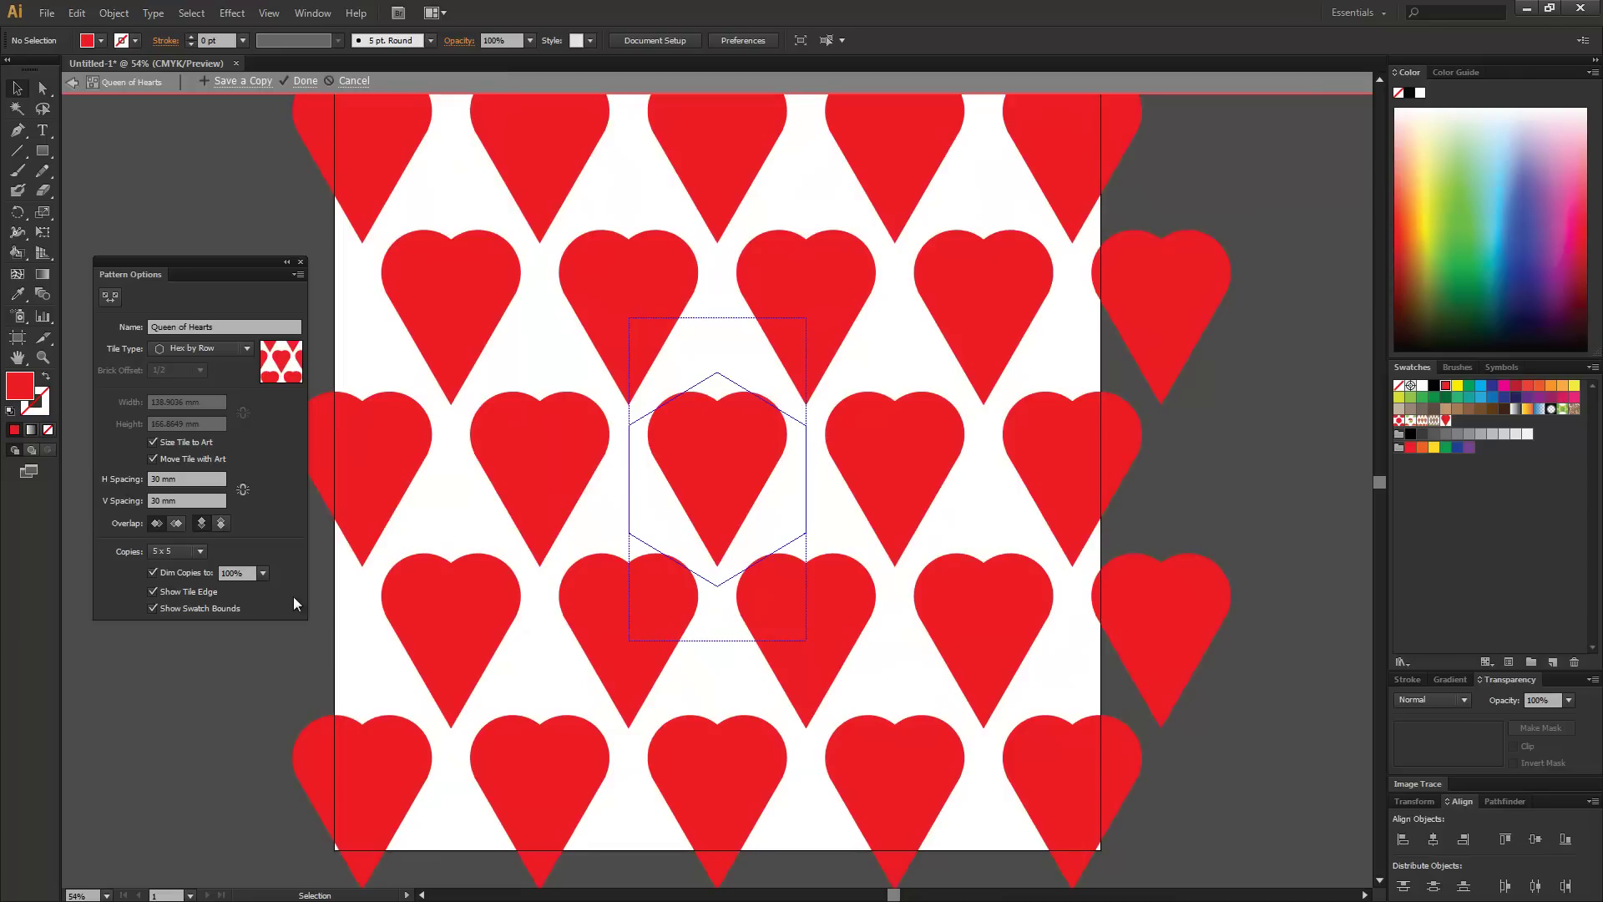
click(153, 608)
Step: Set the tile type to Grid with 10 mm horizontal and vertical spacing
click(212, 343)
click(214, 363)
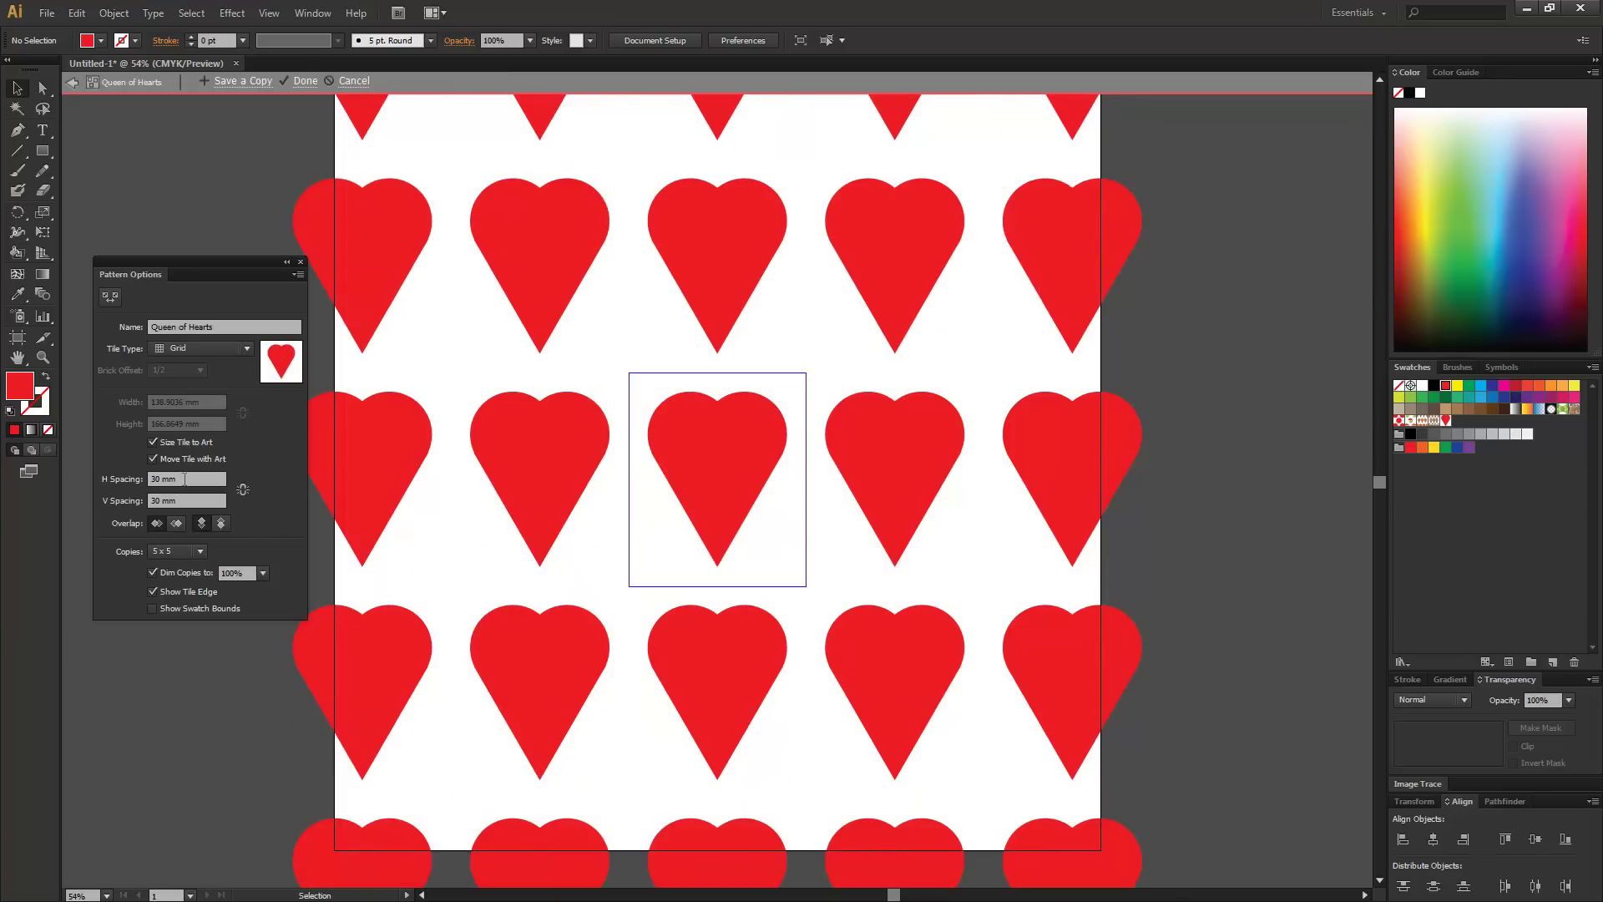
click(130, 477)
text(10)
key(Tab)
text(10)
key(Return)
Step: Increase both horizontal and vertical heart spacing to 17.5 mm
click(112, 478)
text(17.5)
key(Tab)
text(17.5)
key(Return)
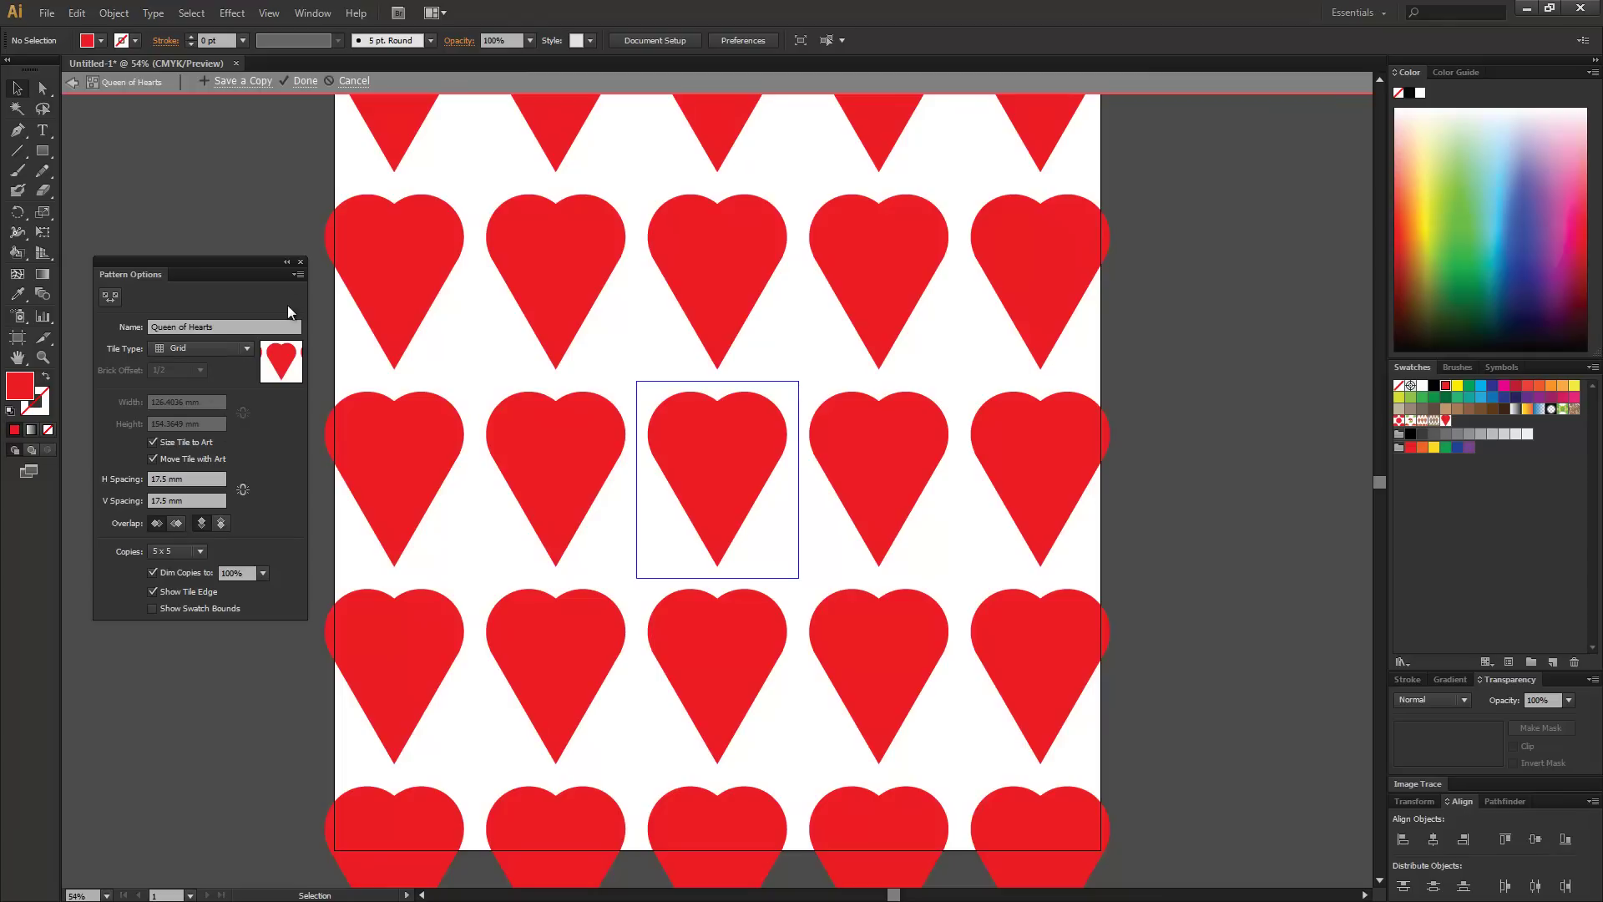
Step: Exit pattern editing with Done and delete the original heart from the artboard
click(305, 81)
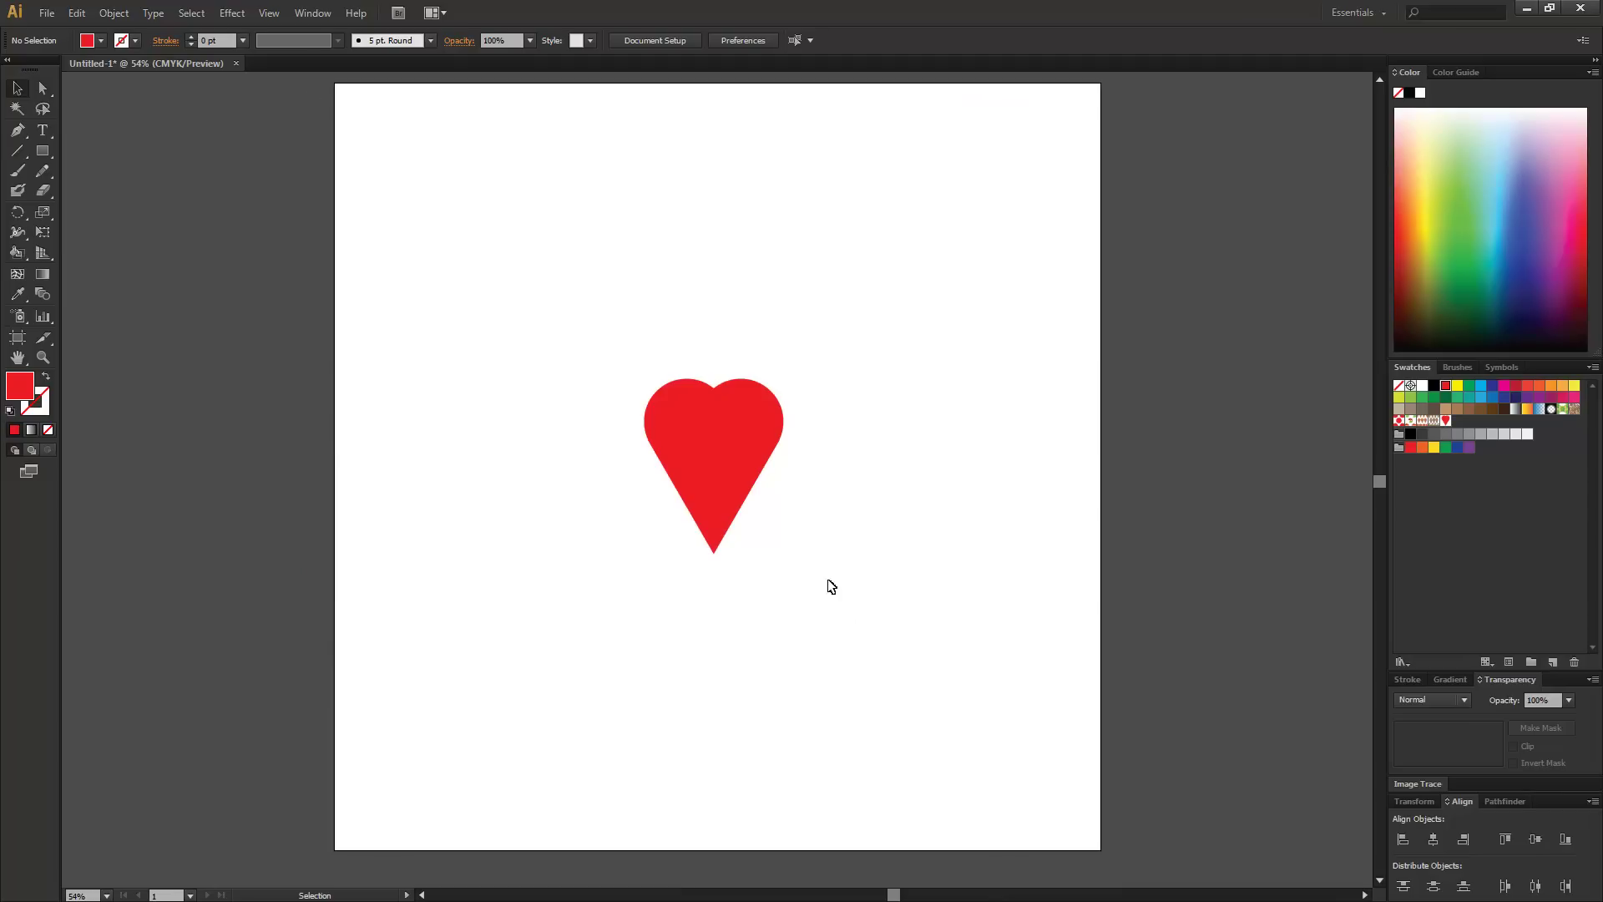
drag(857, 622, 512, 268)
key(Delete)
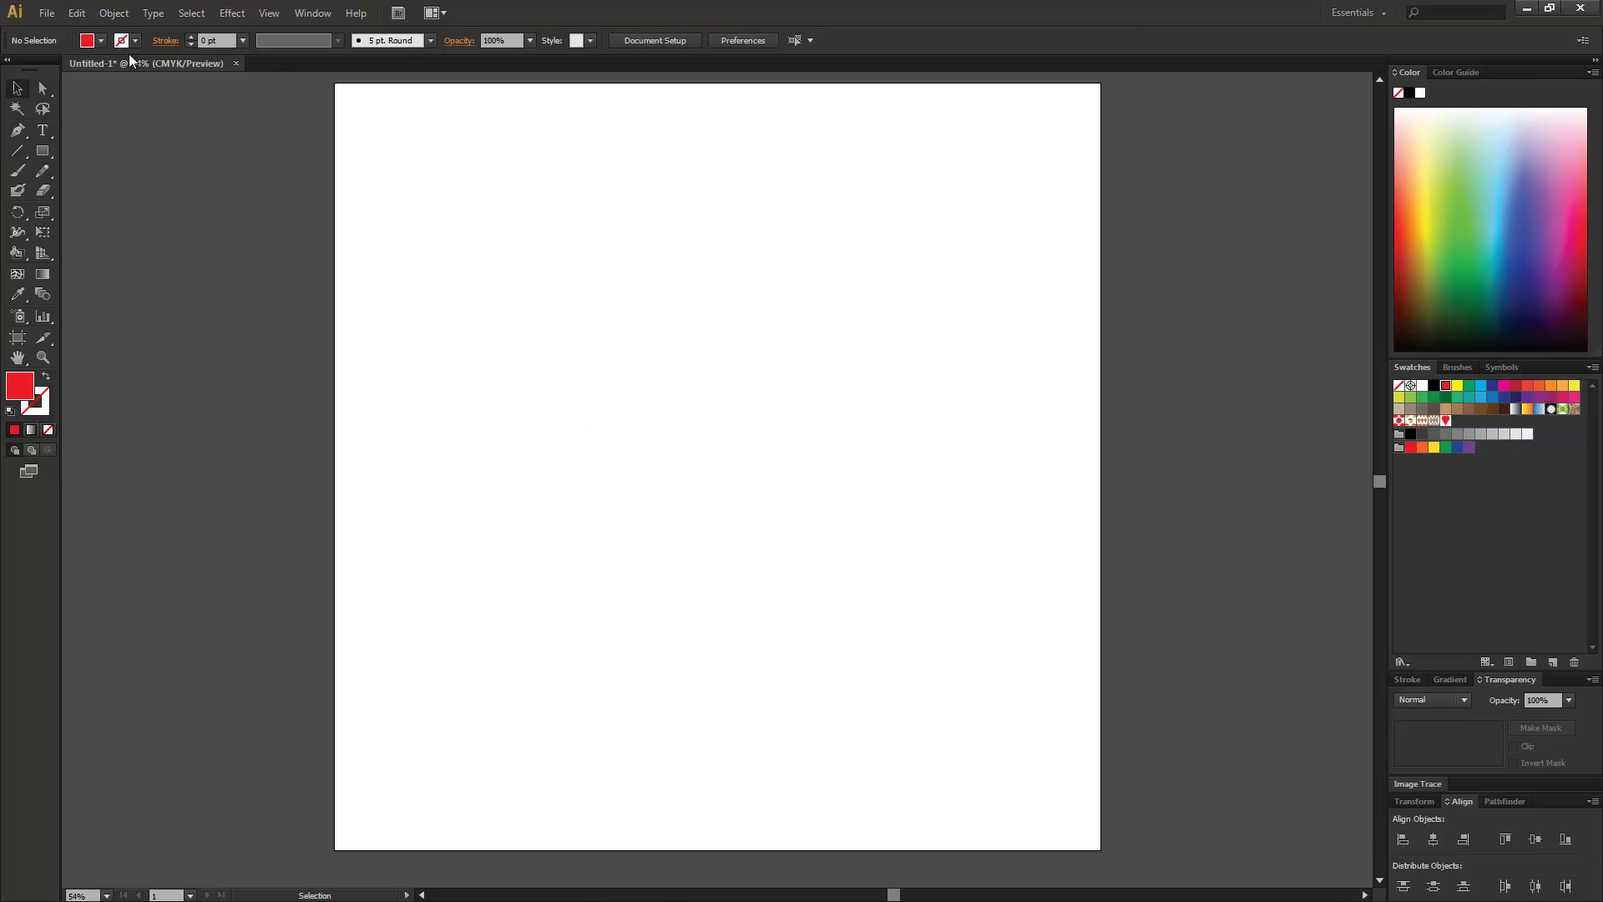
Step: Draw a 600 × 600 mm rectangle over the artboard and fill it light sky blue
click(43, 150)
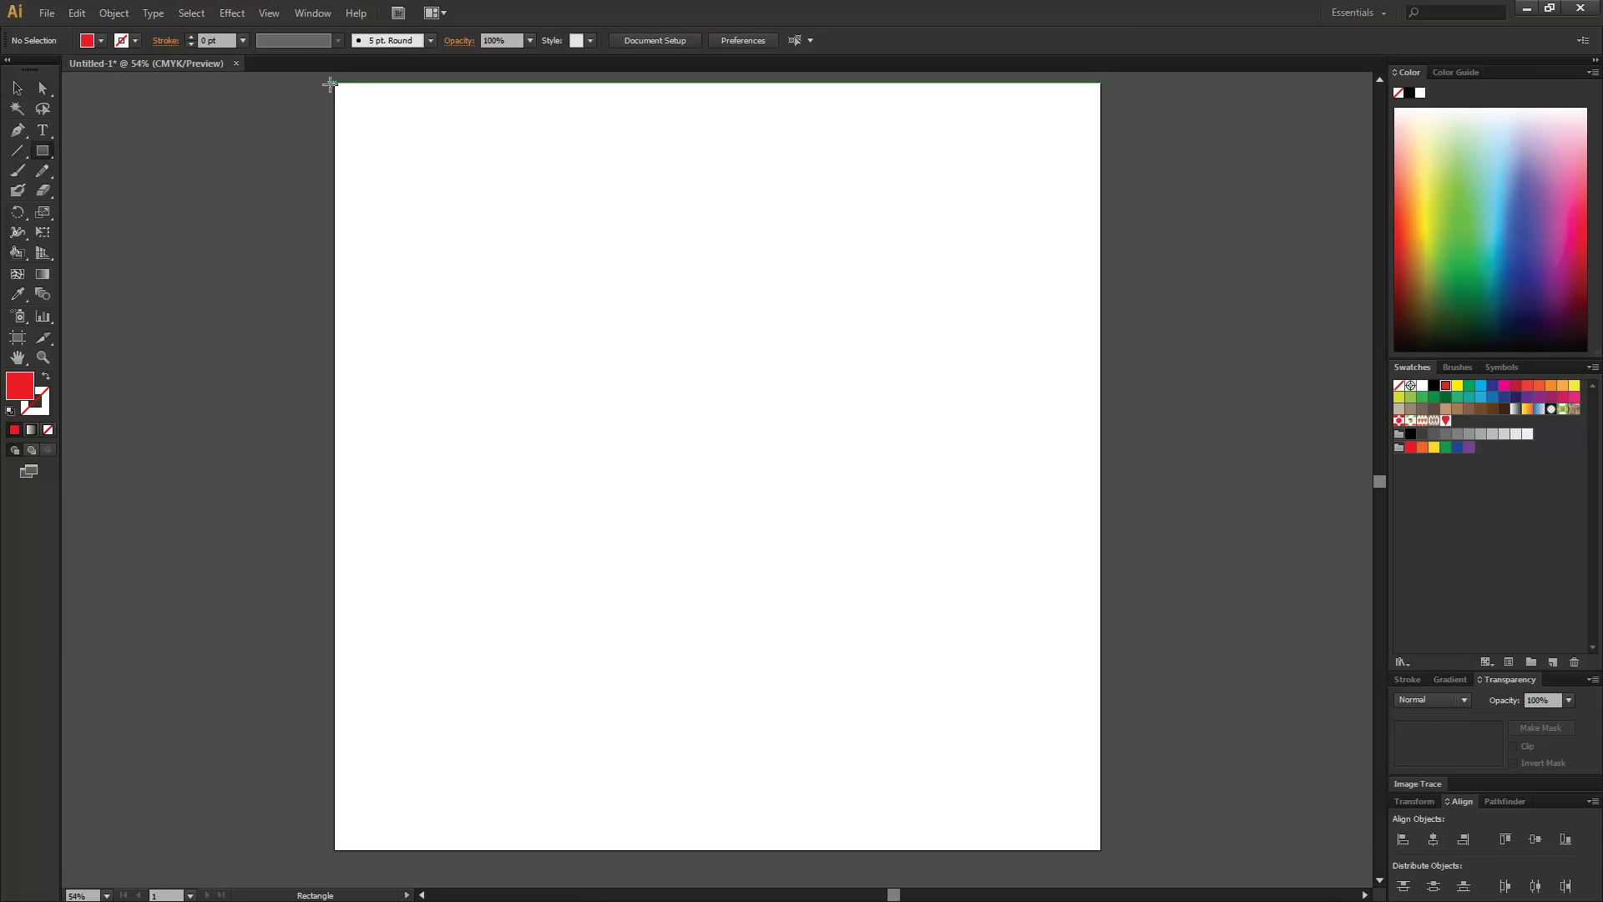
drag(334, 84, 1102, 849)
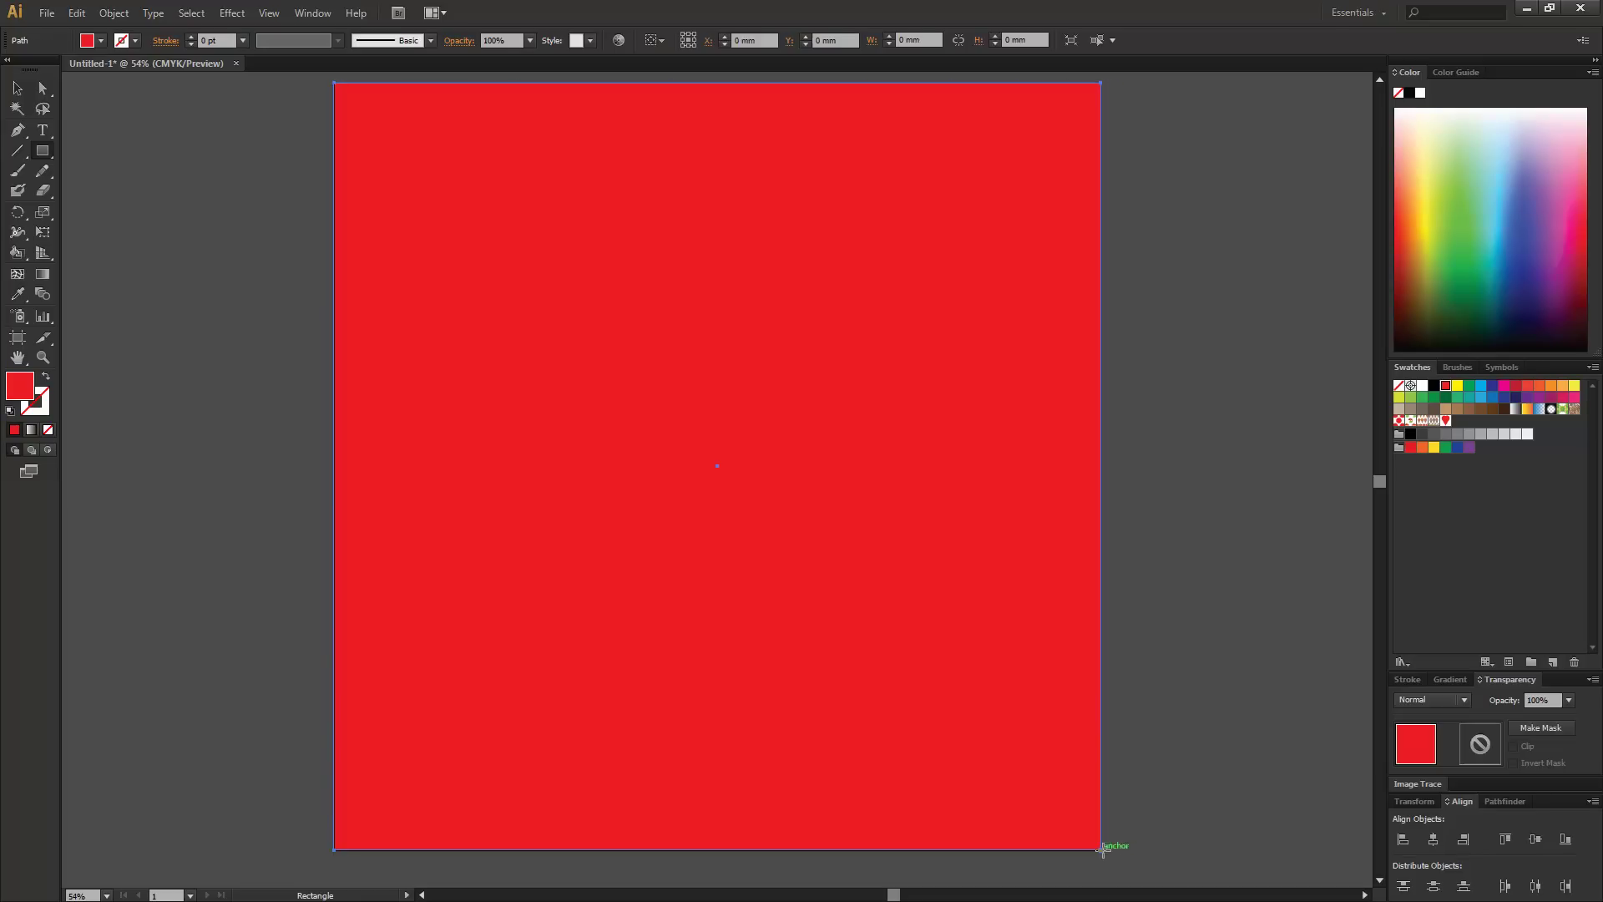
click(1483, 388)
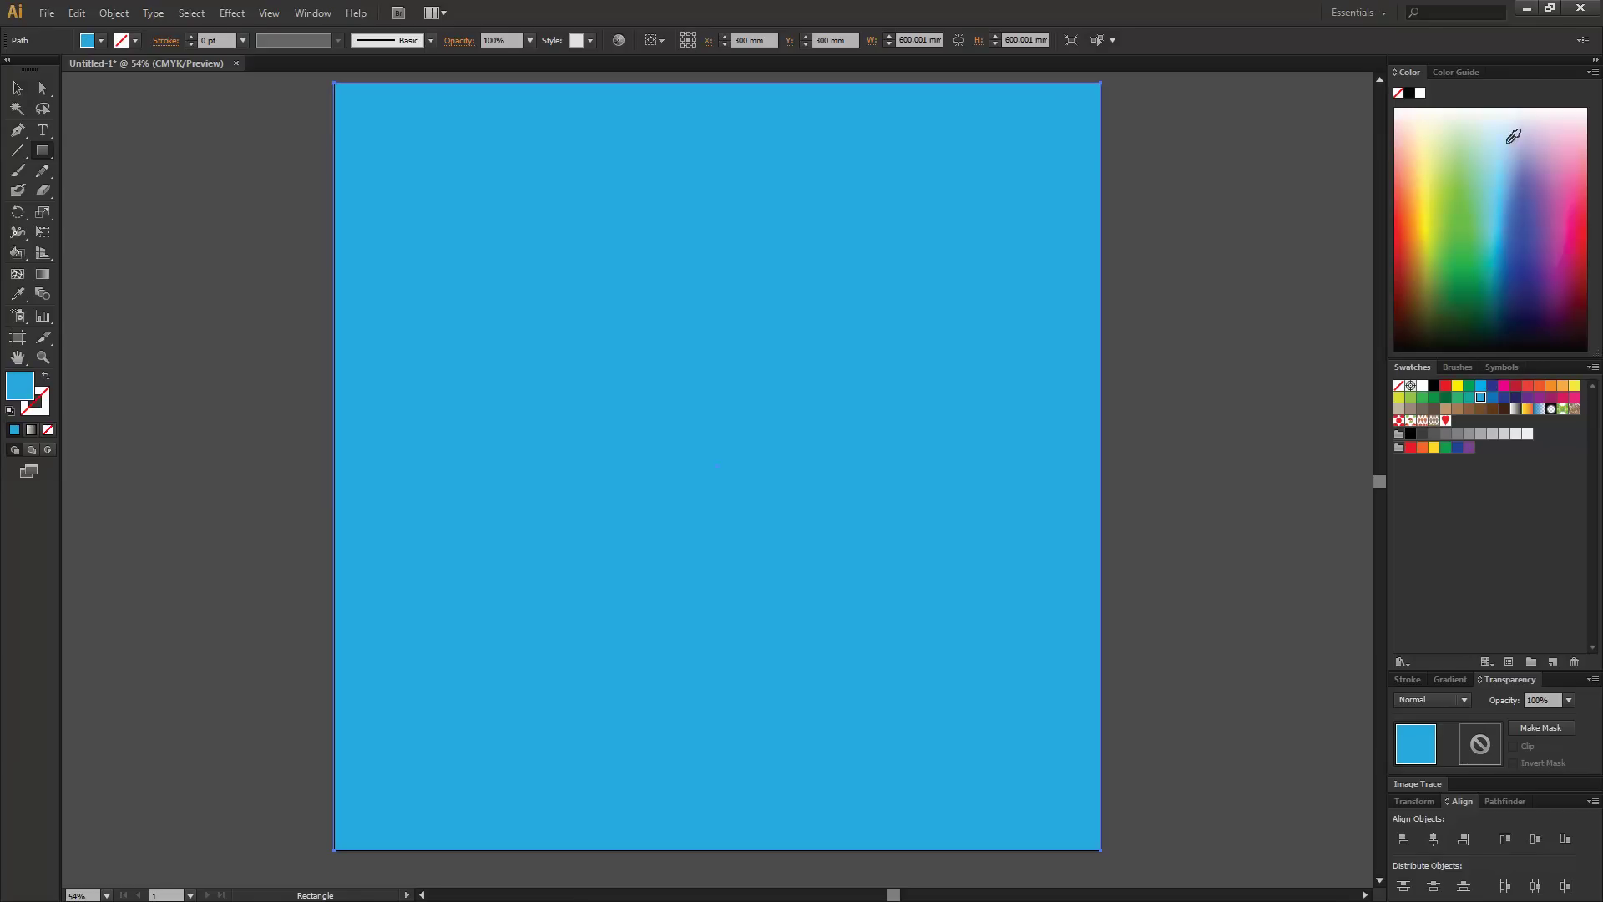
click(1495, 170)
click(1500, 172)
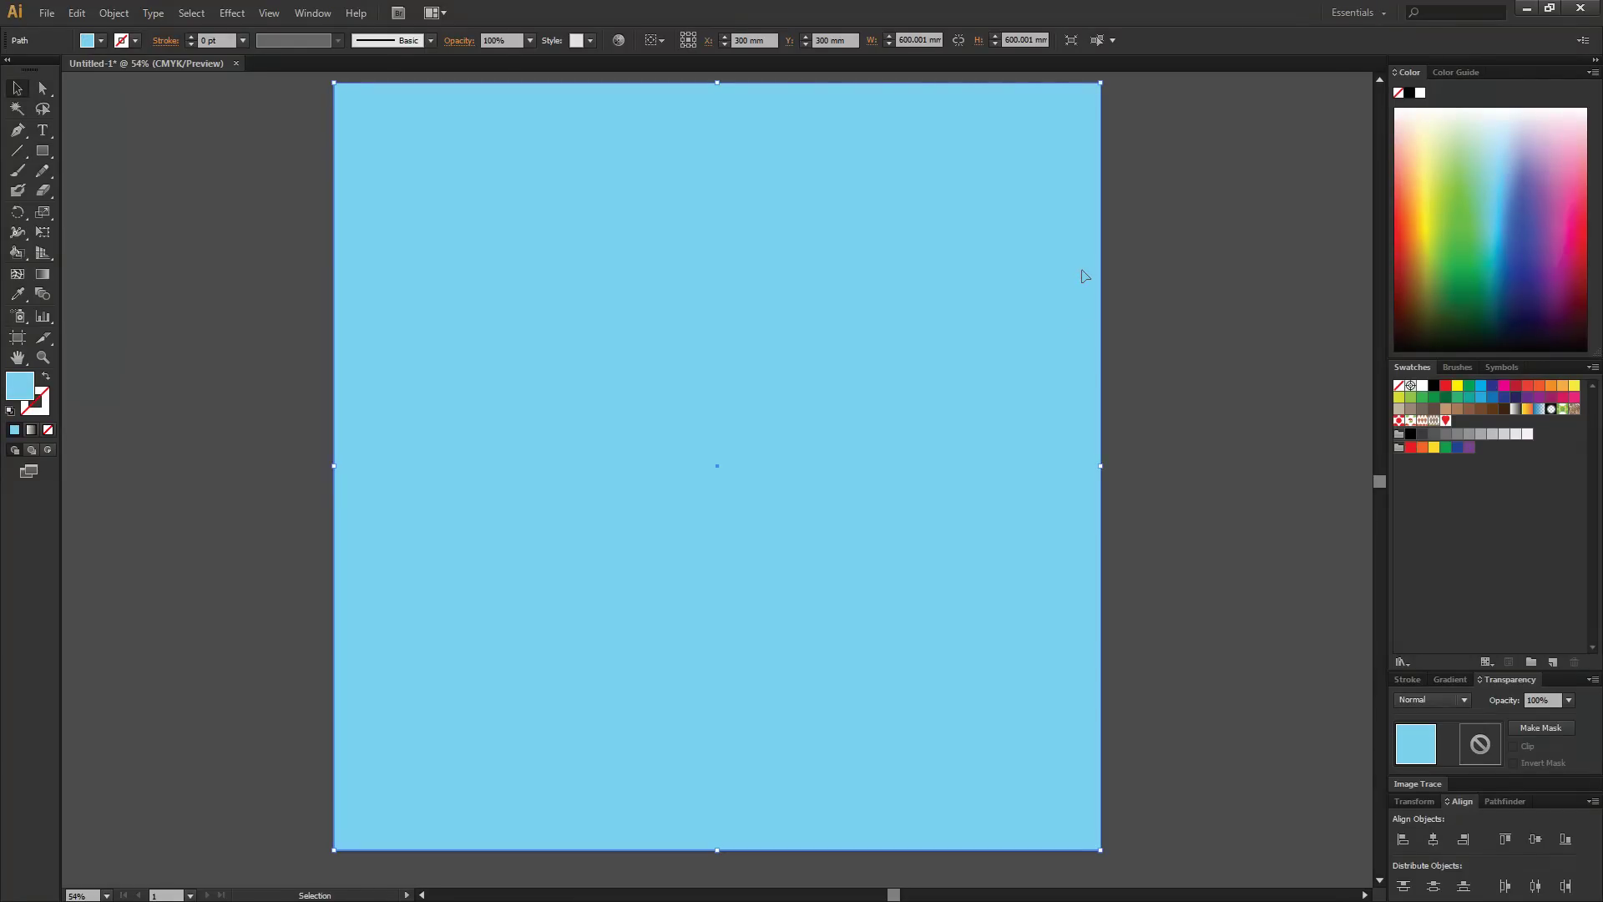
key(v)
click(1265, 265)
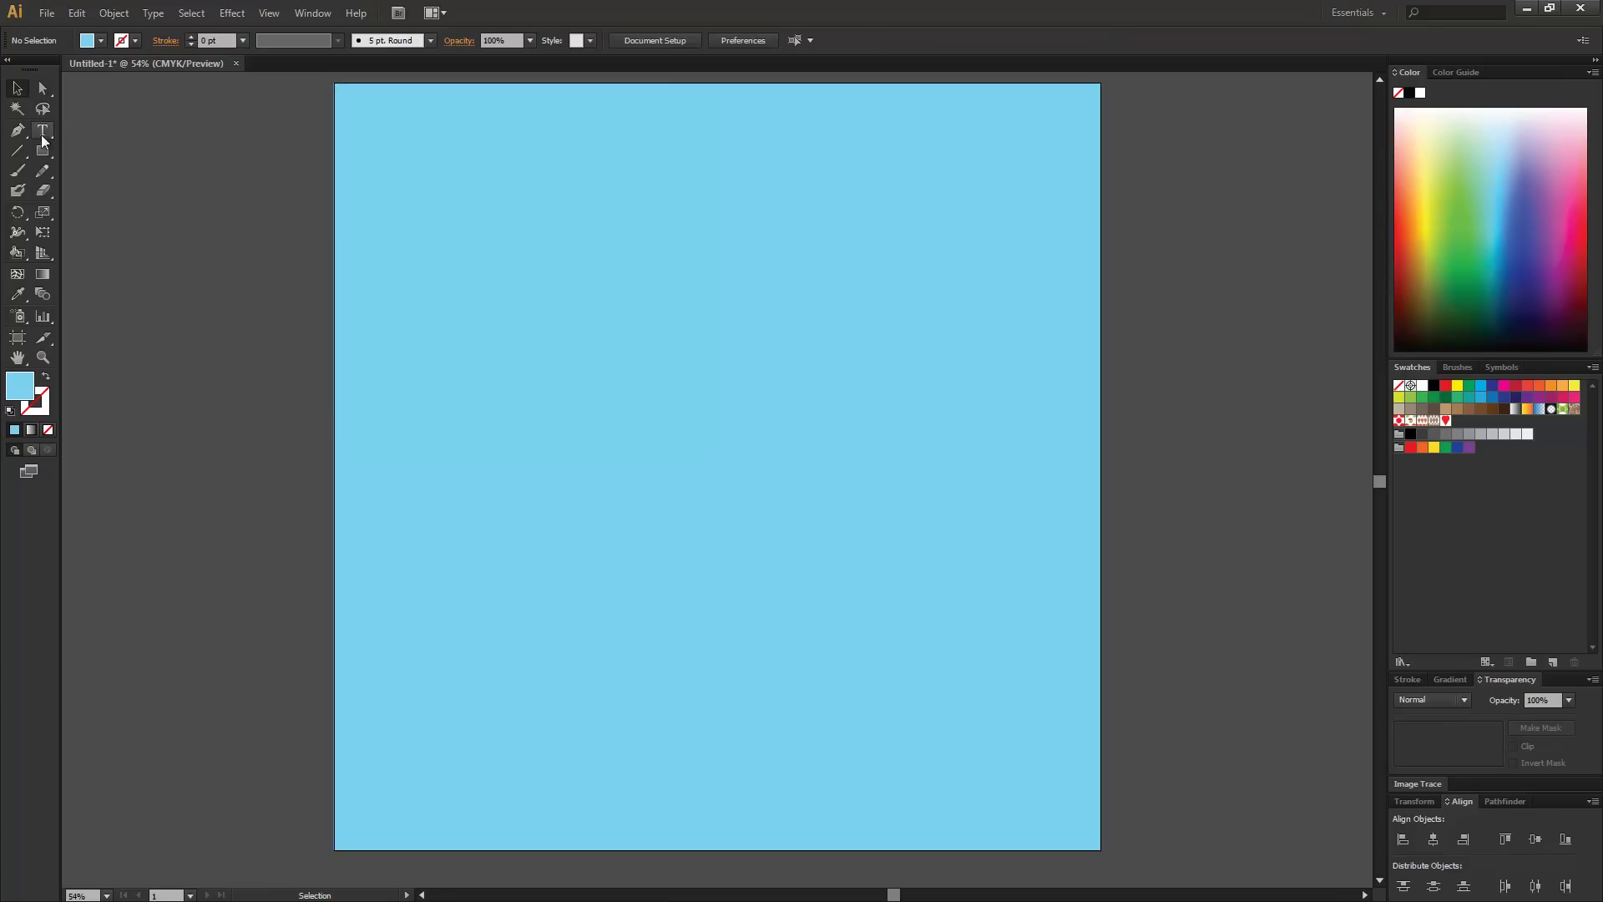
Step: Draw a second artboard-sized rectangle filled with the Queen of Hearts swatch
click(41, 148)
drag(335, 83, 1101, 850)
click(1445, 421)
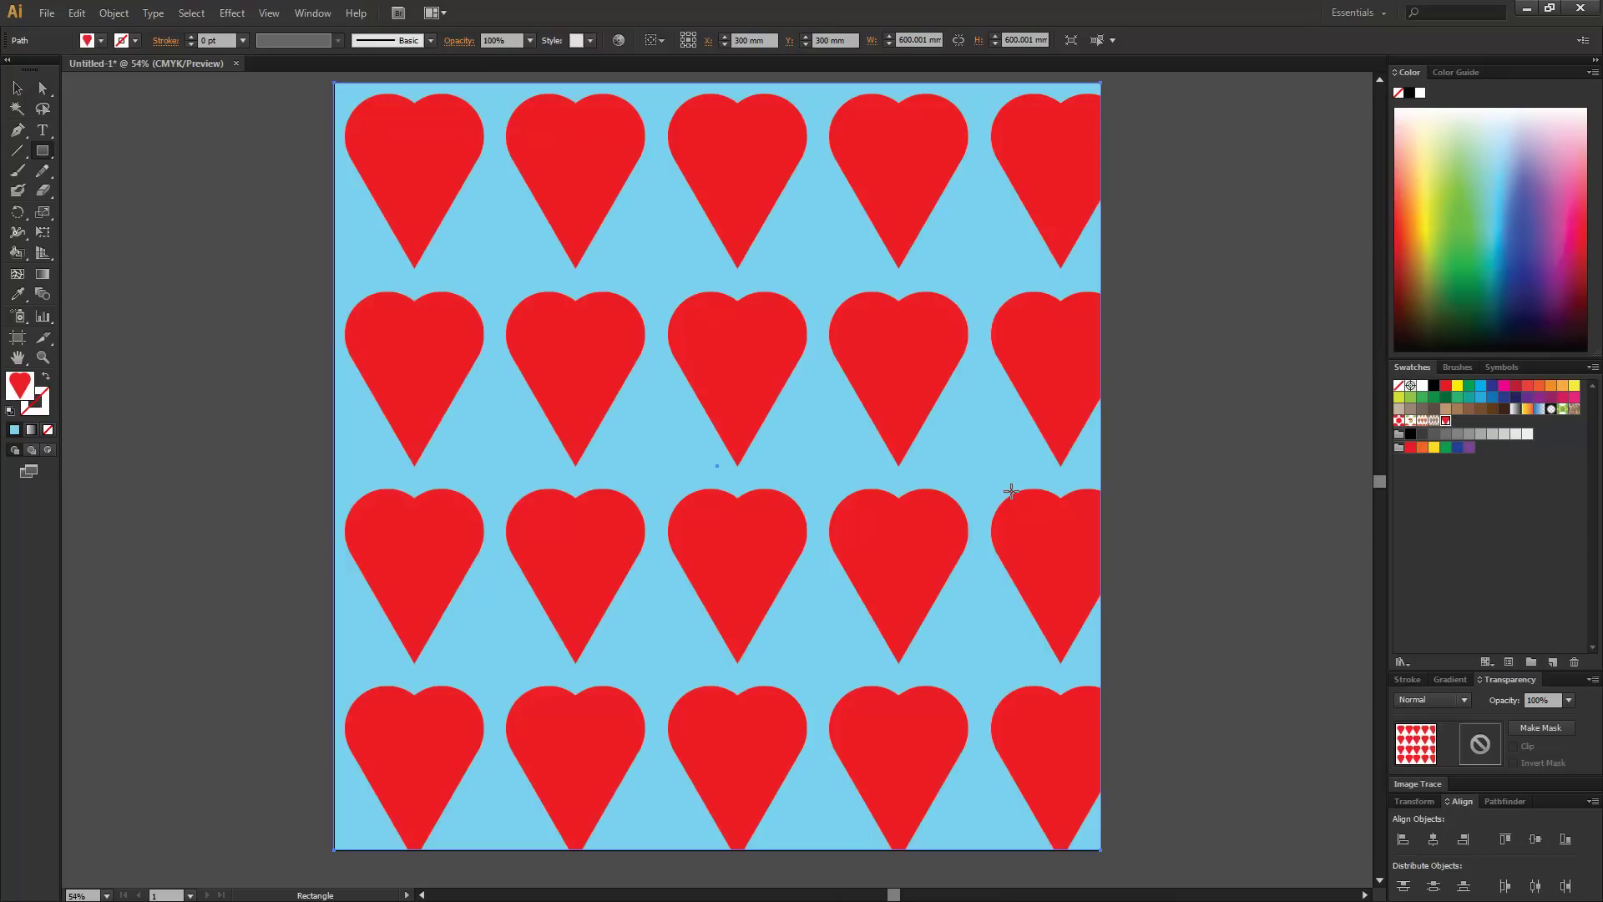
Step: Shift the pattern rectangle and widen it to 647.443 mm, then deselect it
key(v)
mouse_move(1036, 405)
mouse_down()
mouse_move(1055, 402)
mouse_move(1022, 409)
mouse_up()
drag(334, 466, 273, 465)
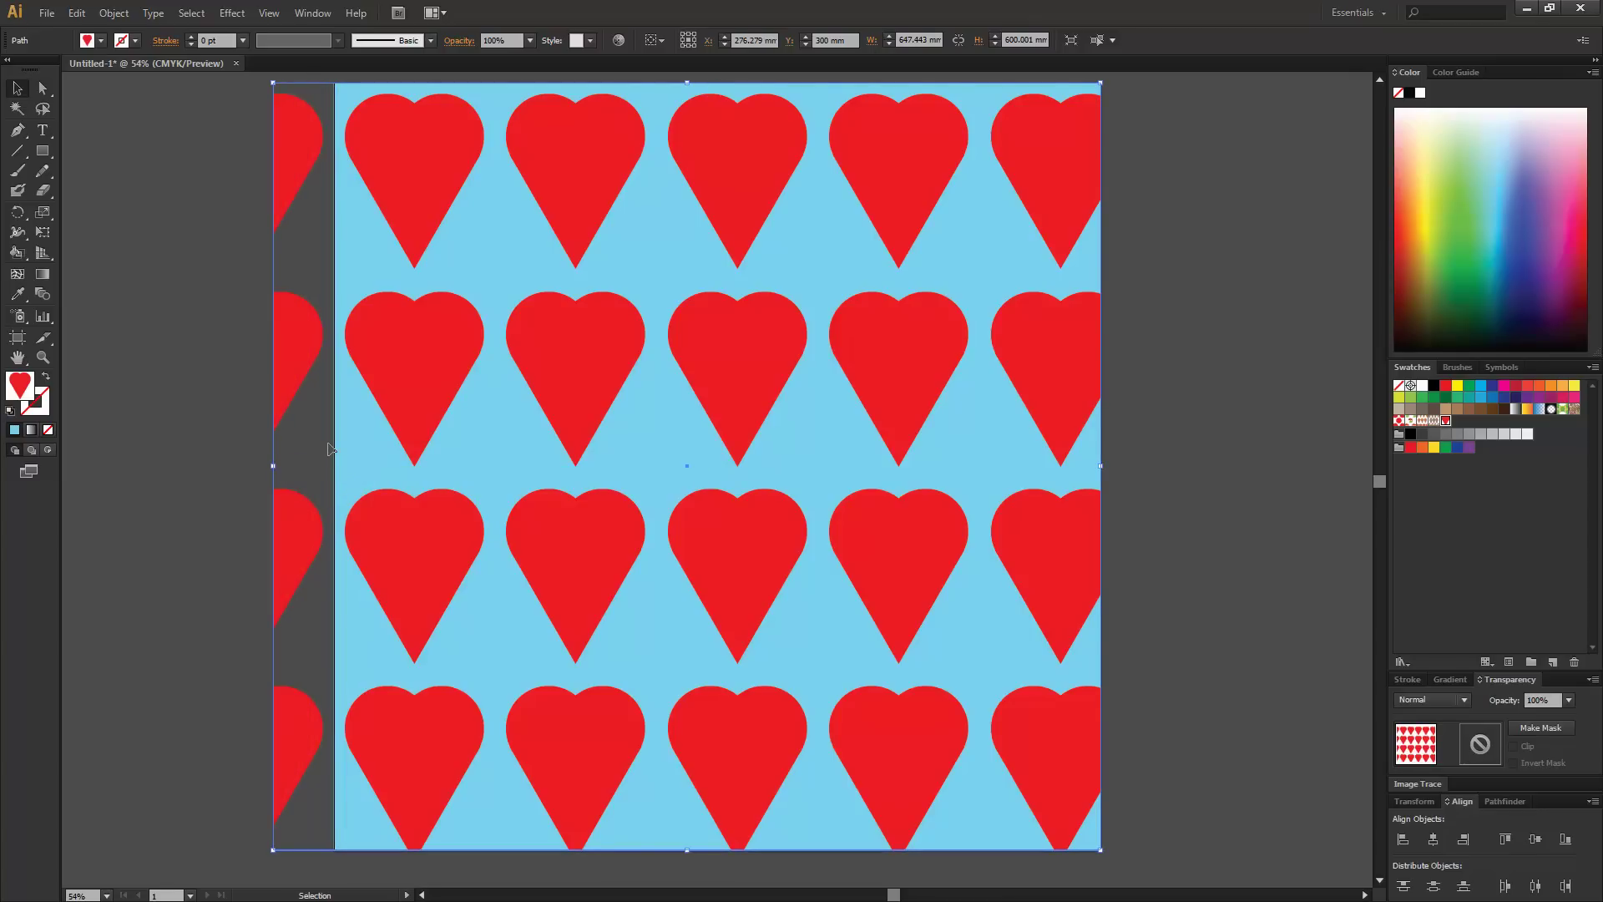
key(Left)
key(Left)
key(Left)
key(Left)
key(Left)
key(Left)
key(Left)
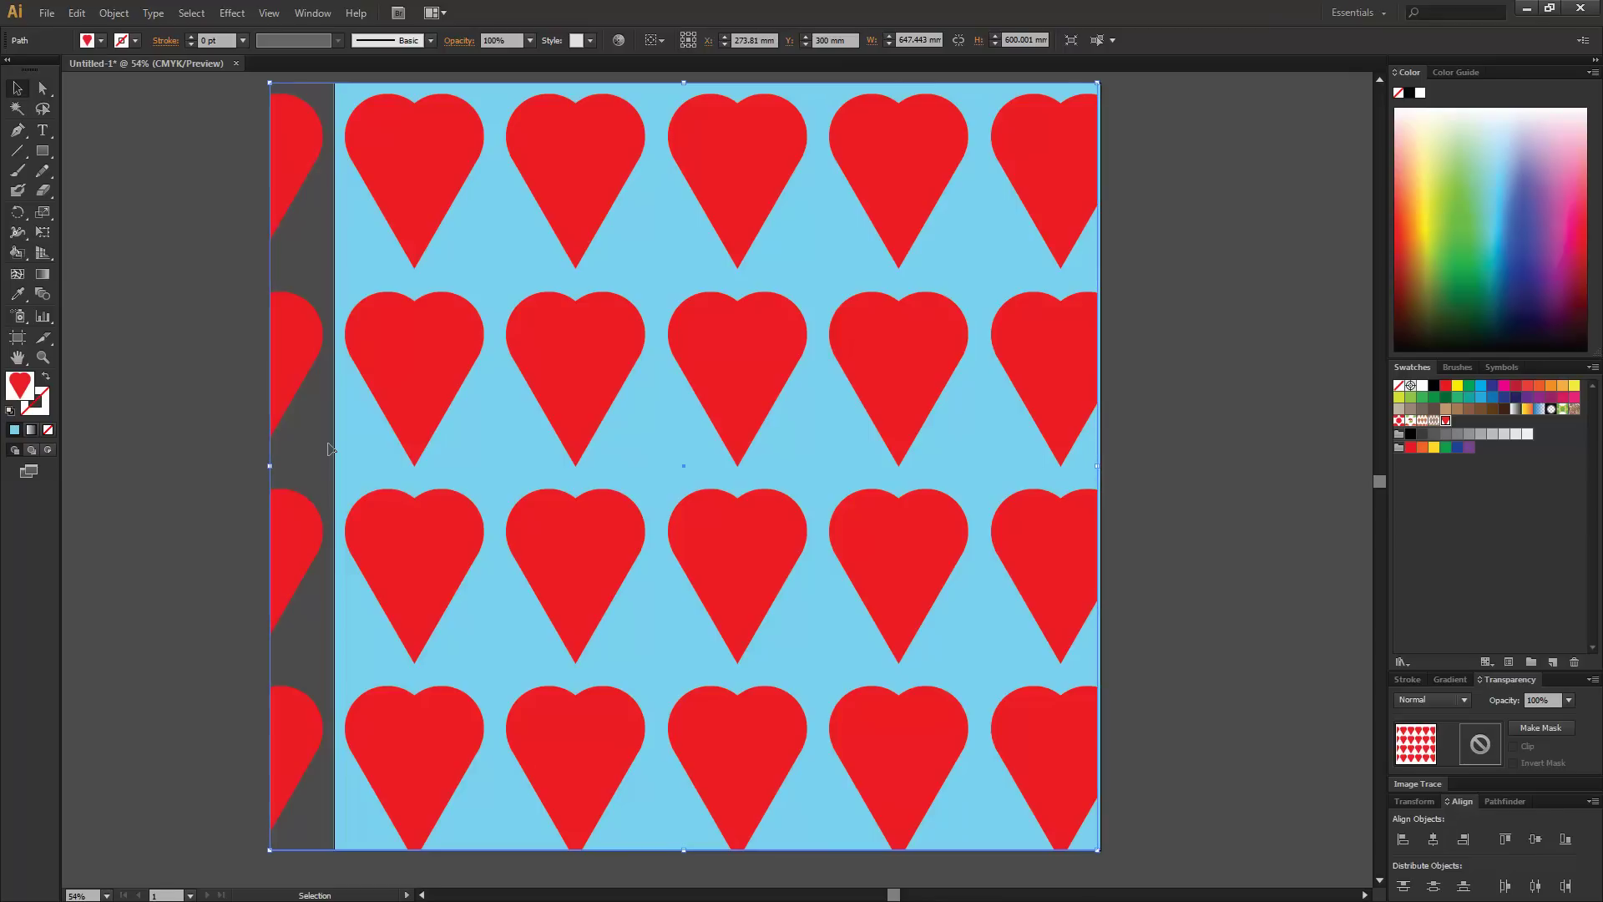
click(1223, 413)
click(1064, 384)
drag(1100, 466, 1105, 465)
click(1154, 392)
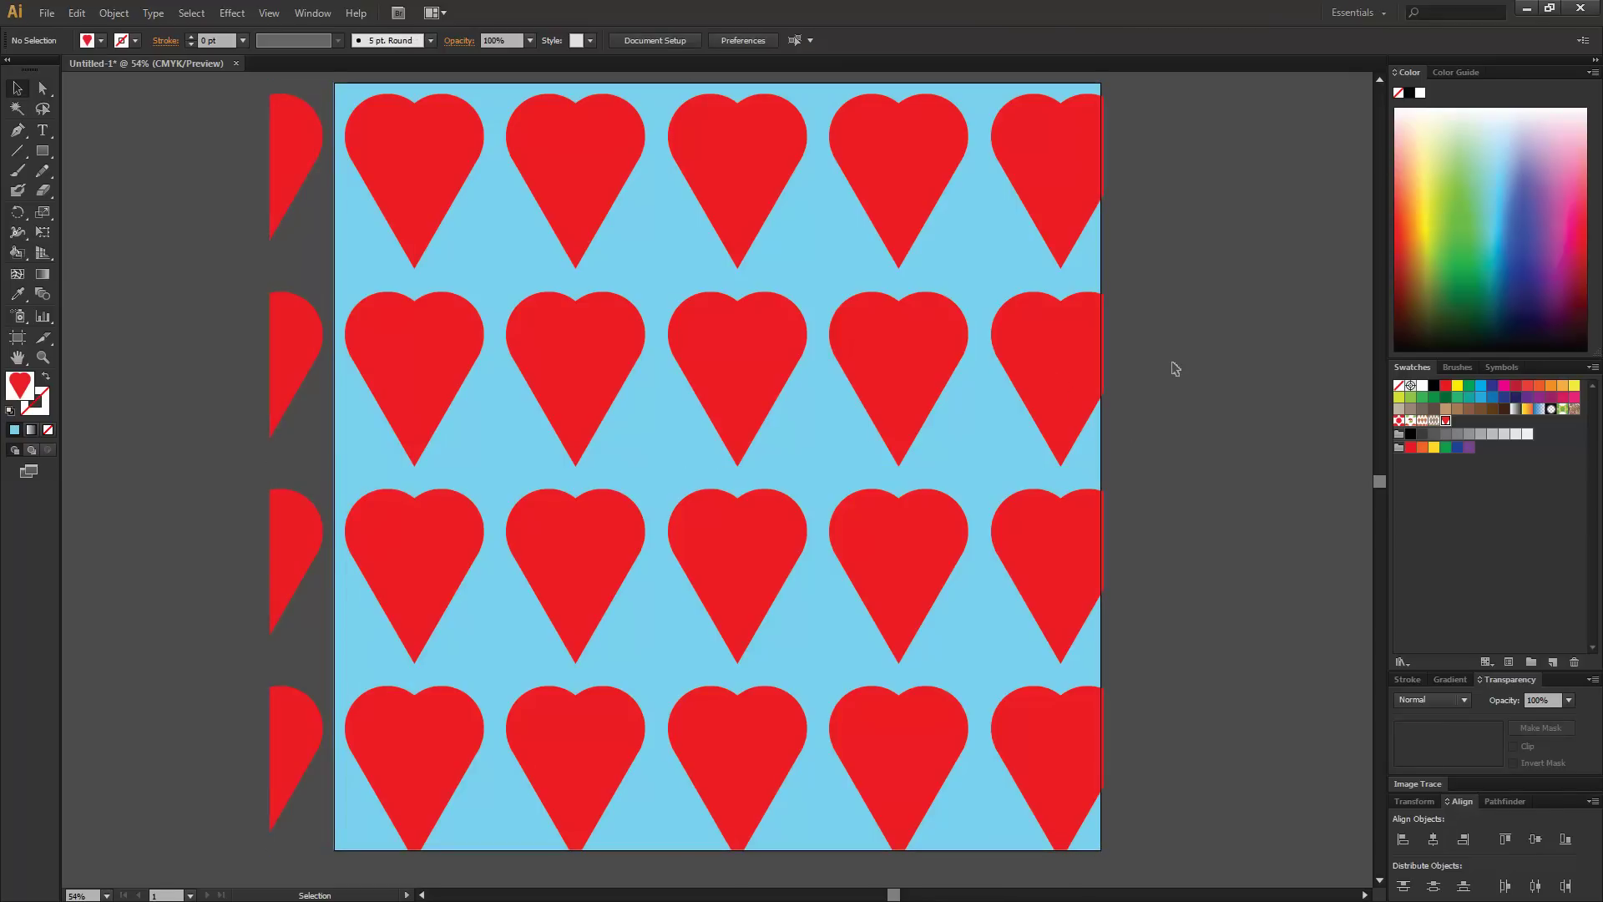